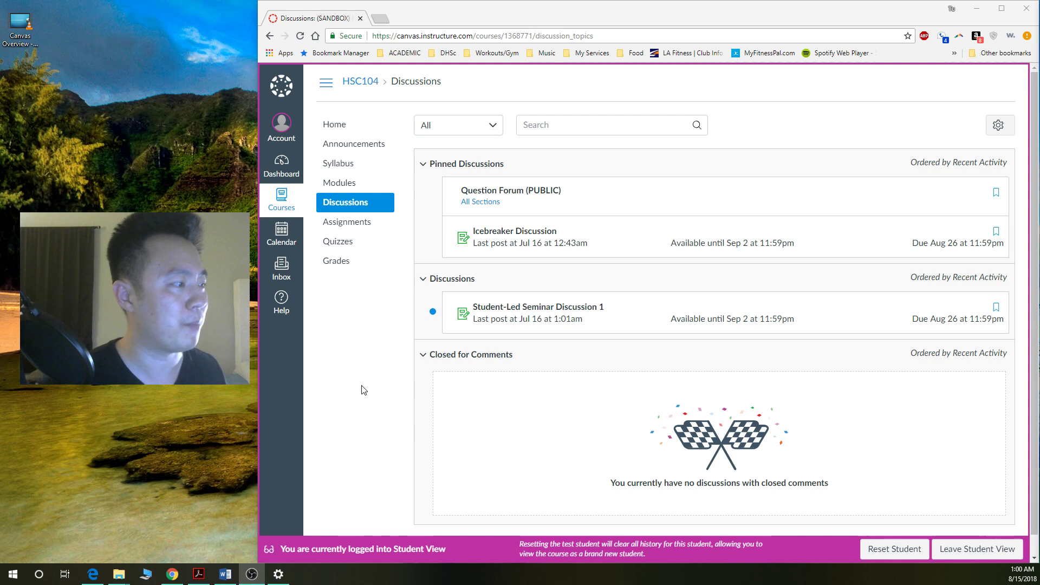
- Go through Home and Modules to open Student-Led Seminar Discussion 1 under Module 1
click(341, 125)
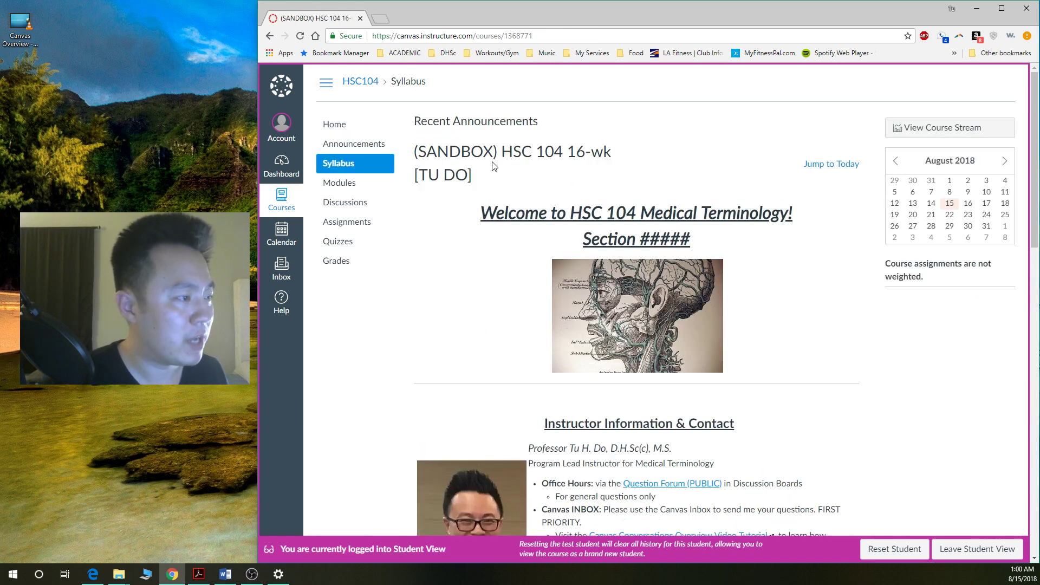
click(351, 188)
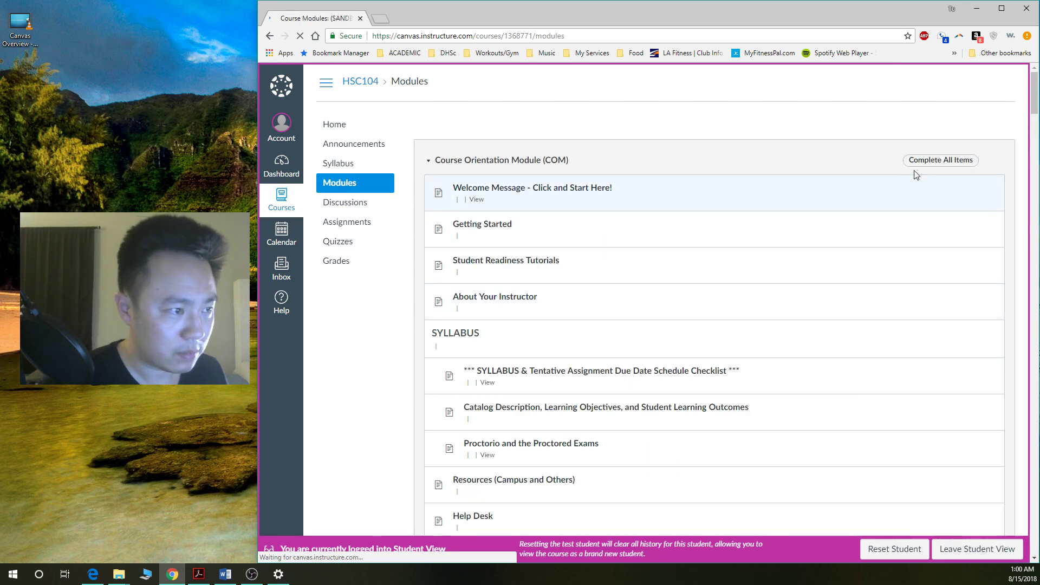
drag(1035, 100, 1035, 167)
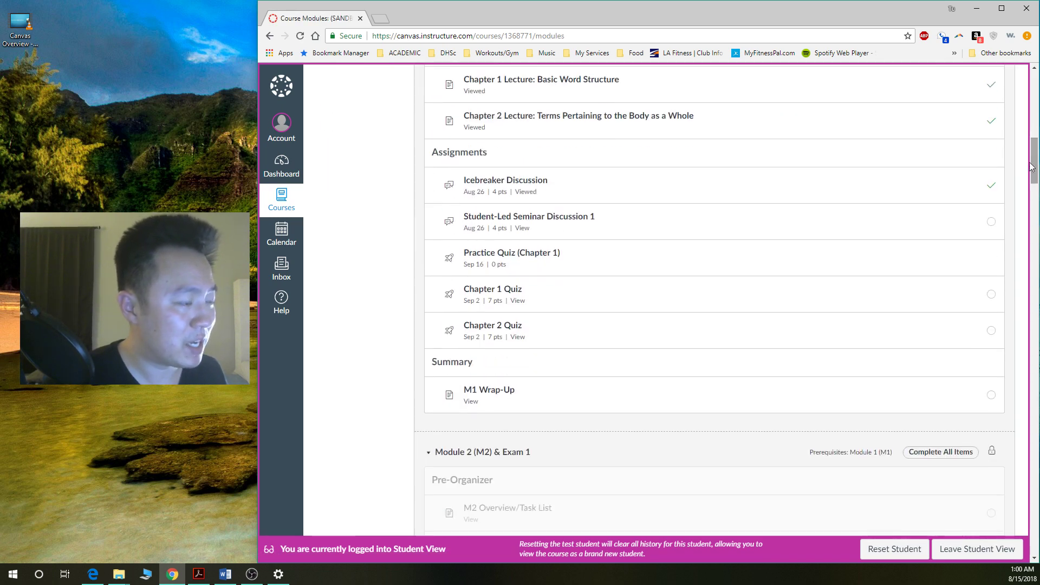
click(561, 223)
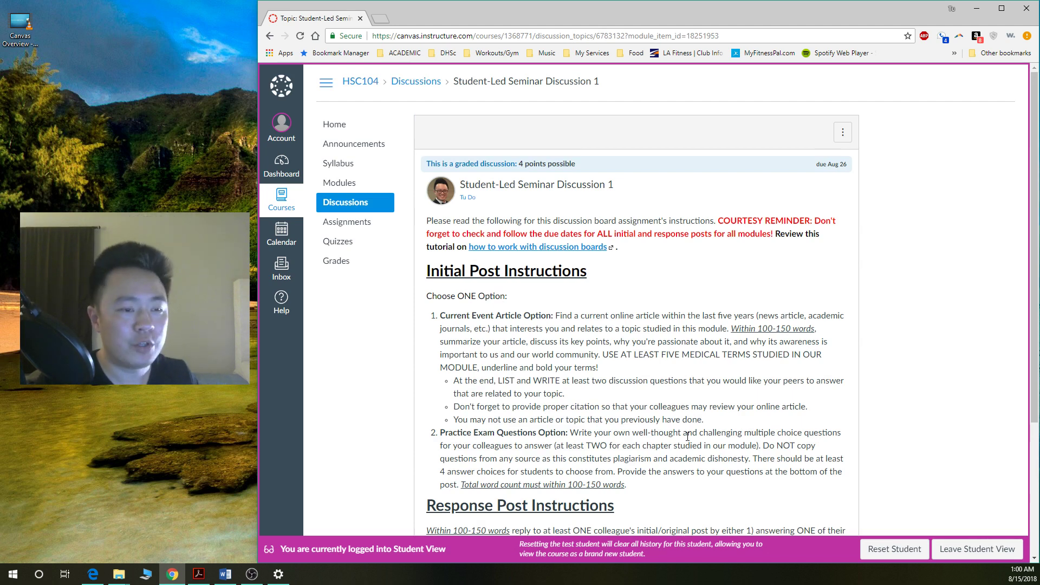
- Go back to the HSC104 Discussions list through the course navigation
click(352, 203)
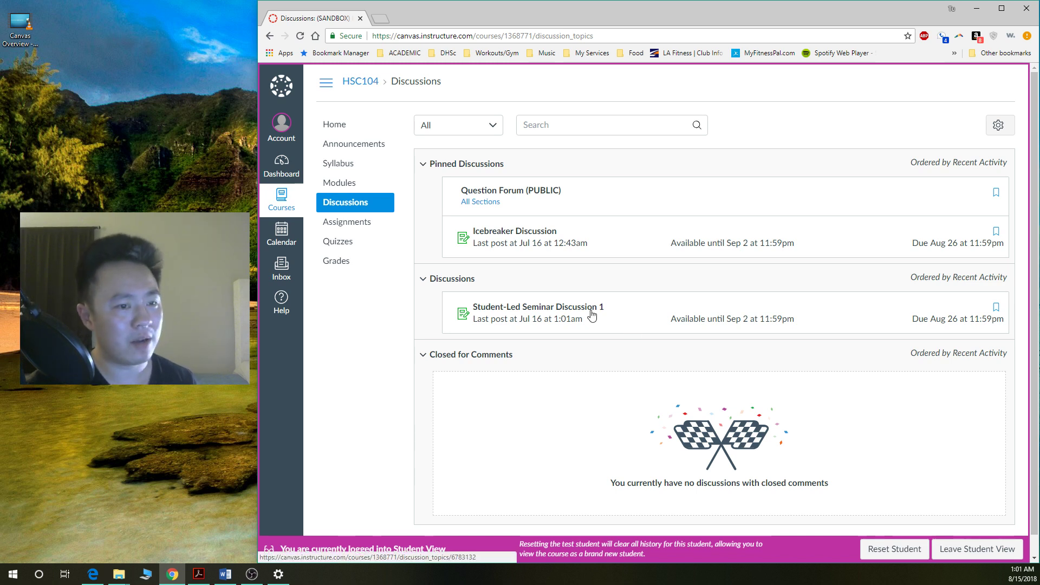
- Open Student-Led Seminar Discussion 1 and scroll through its post instructions
click(533, 311)
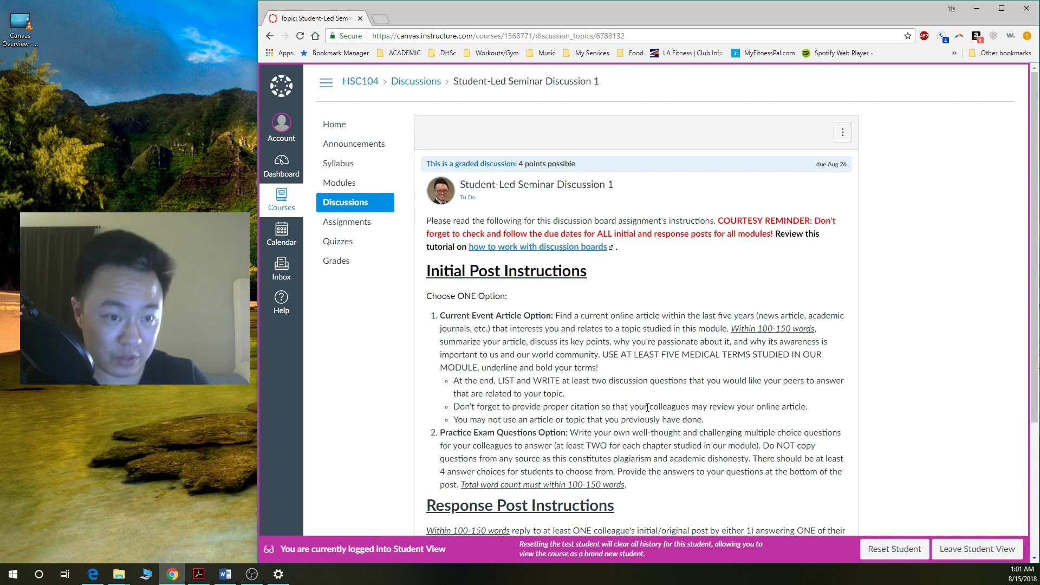
scroll(650, 403, down, 2)
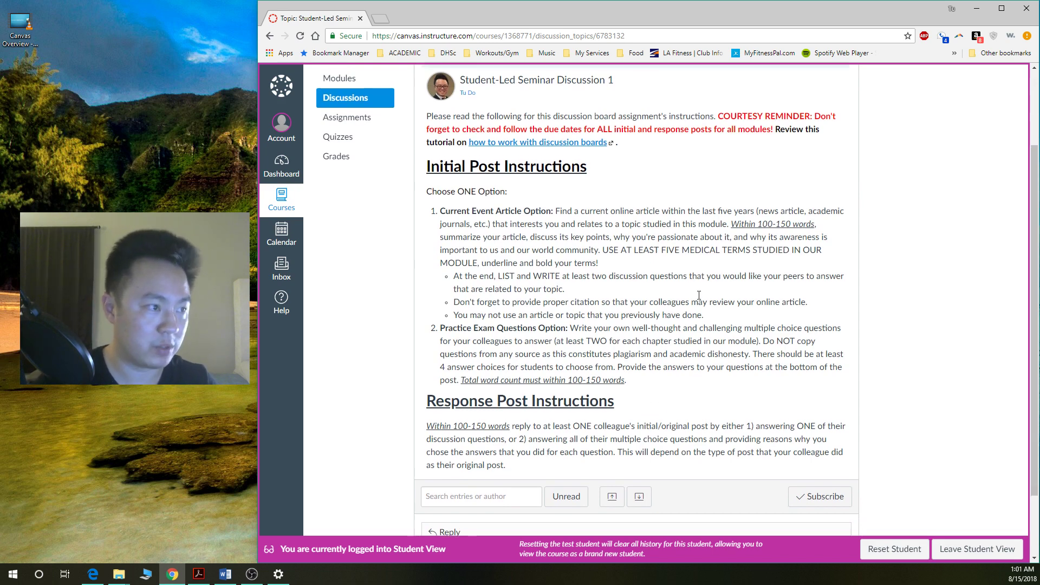
scroll(650, 352, up, 2)
- View the discussion's grading rubric, then close the Assignment Rubric Details dialog
click(848, 138)
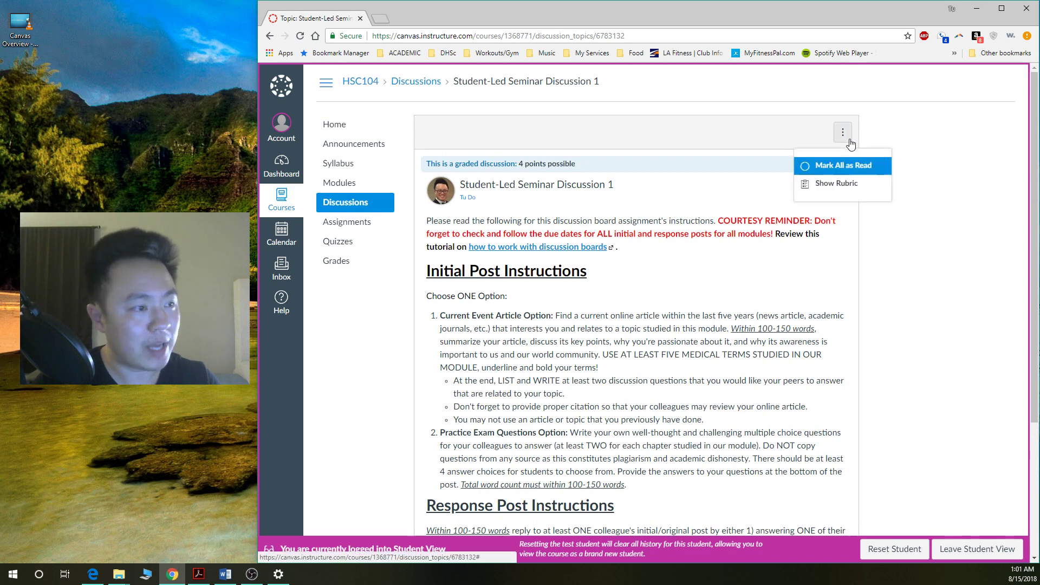
click(922, 130)
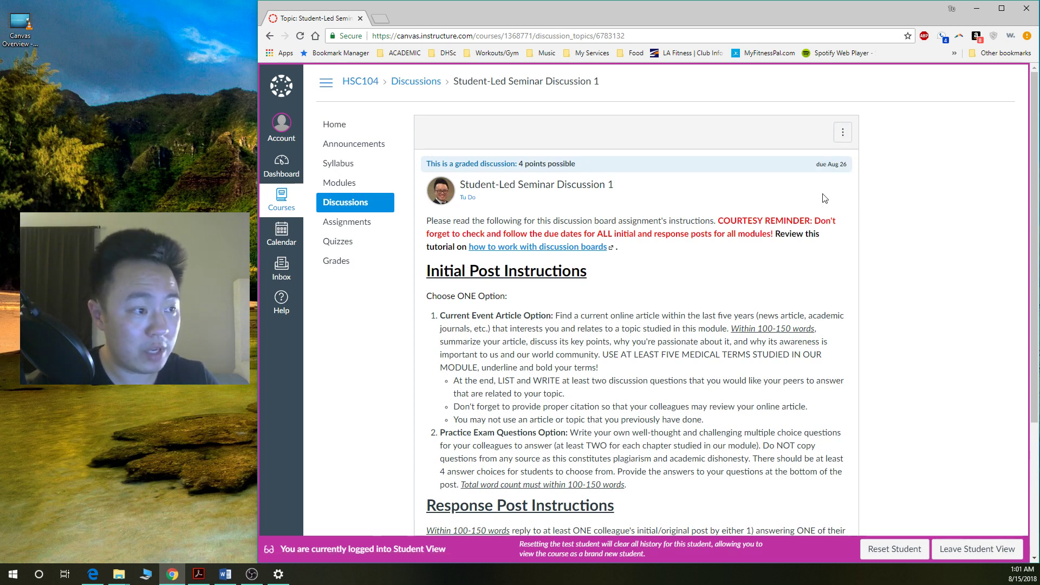
click(843, 136)
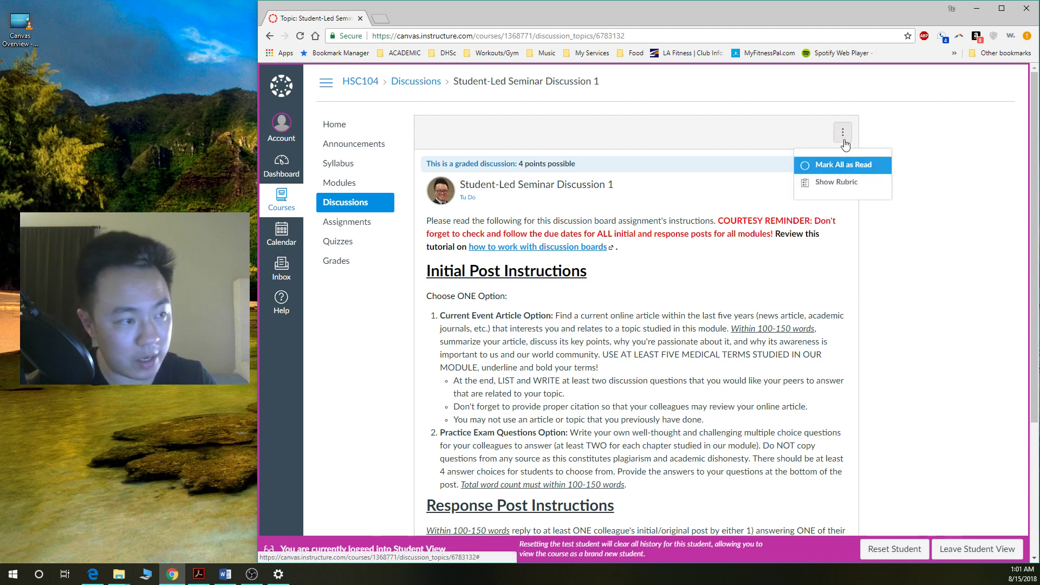
click(837, 184)
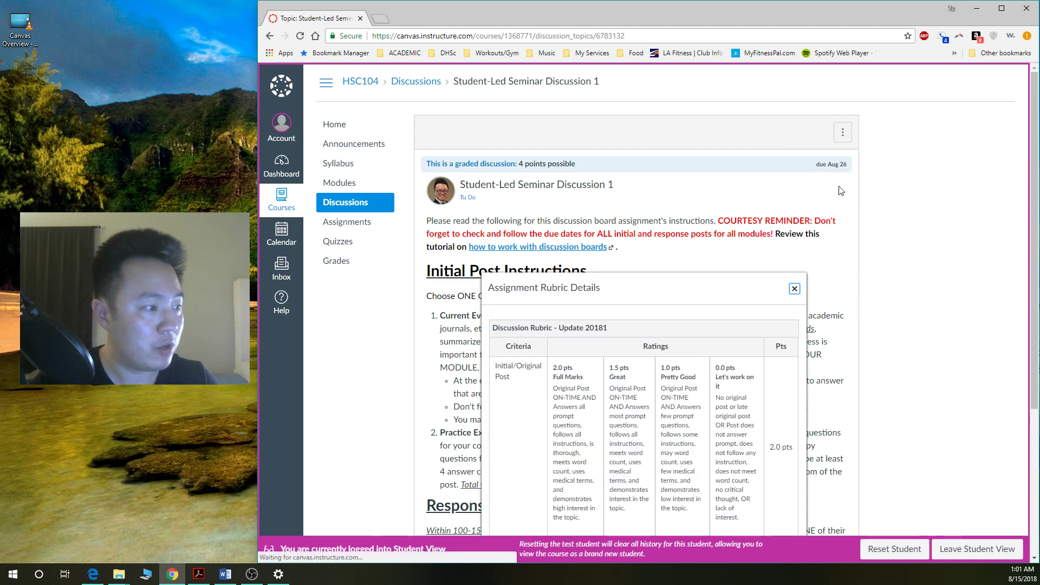
scroll(898, 255, down, 3)
scroll(588, 265, down, 1)
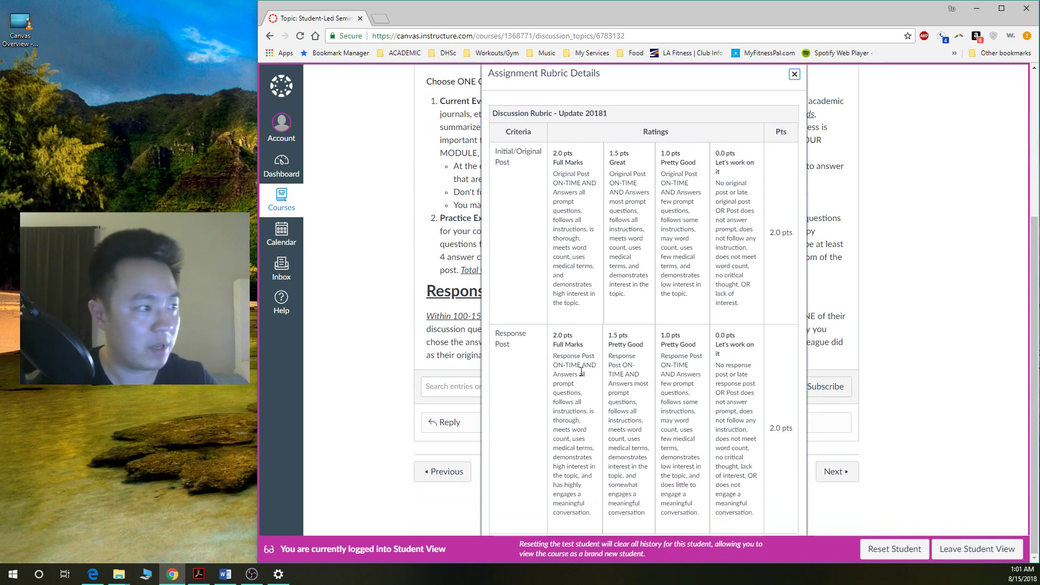
click(794, 75)
scroll(655, 337, down, 2)
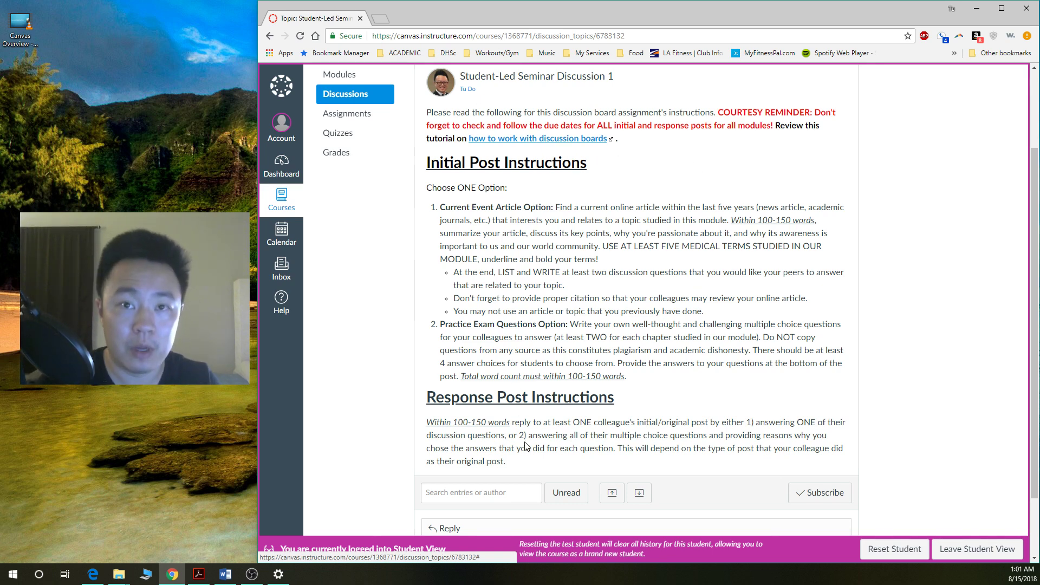
- Start a reply with the message 'Hello, this is a sample of my discussion board post. Thank you for reading.'
scroll(577, 347, down, 2)
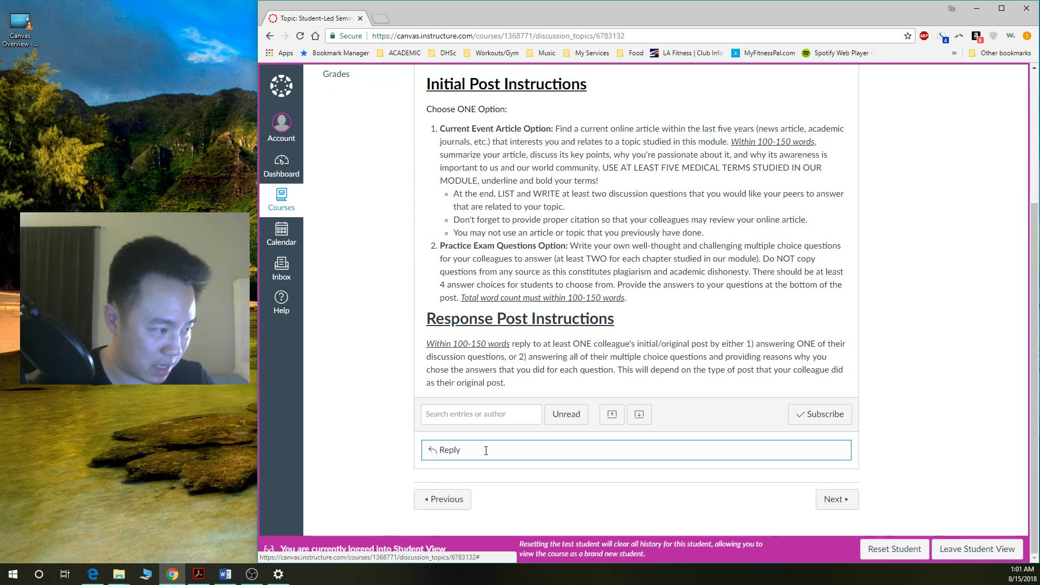
click(452, 450)
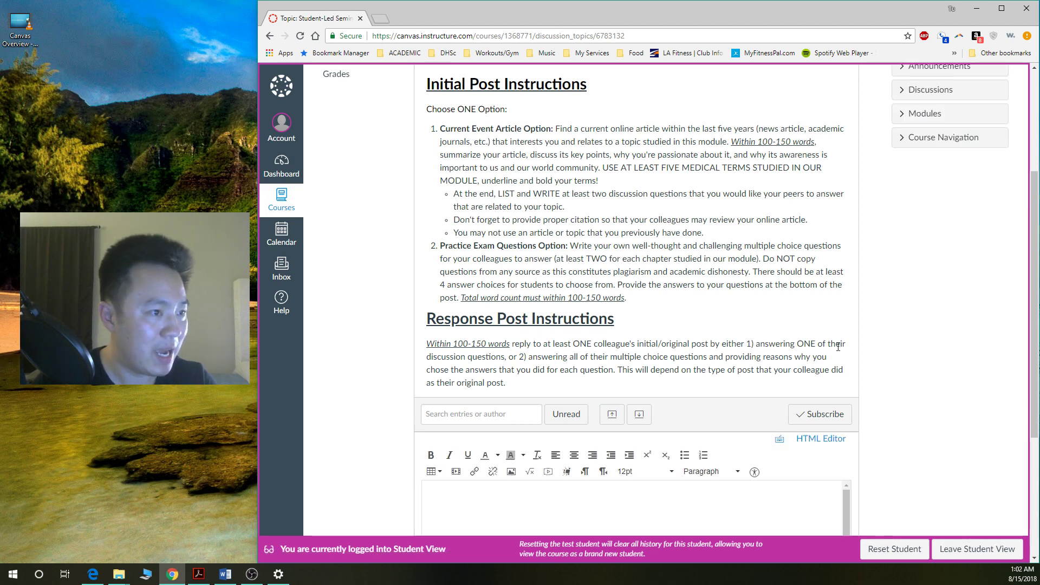
scroll(540, 388, down, 4)
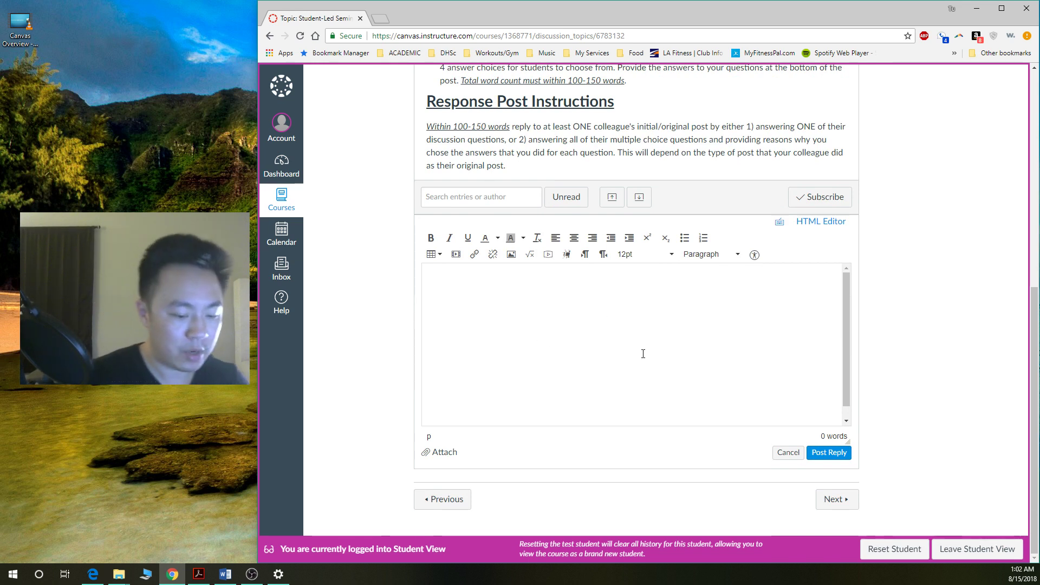
text(H)
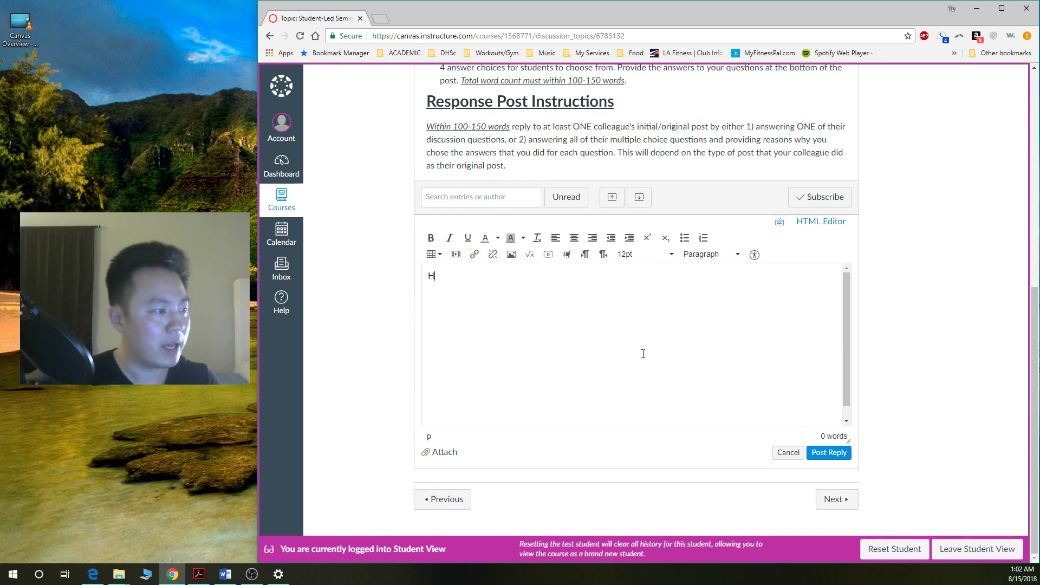
text(ello, this is a samp)
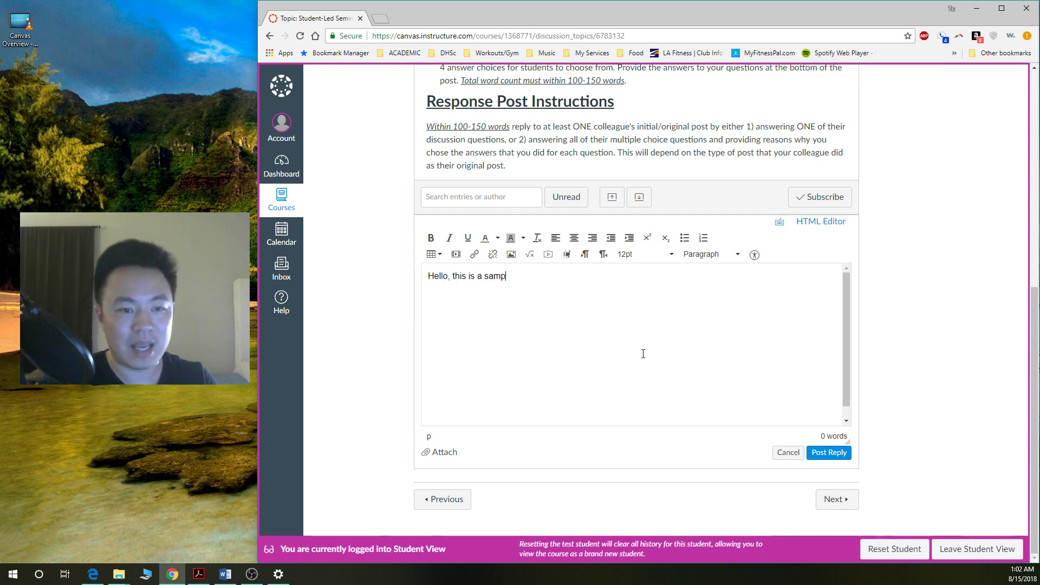
text(le of my discussion)
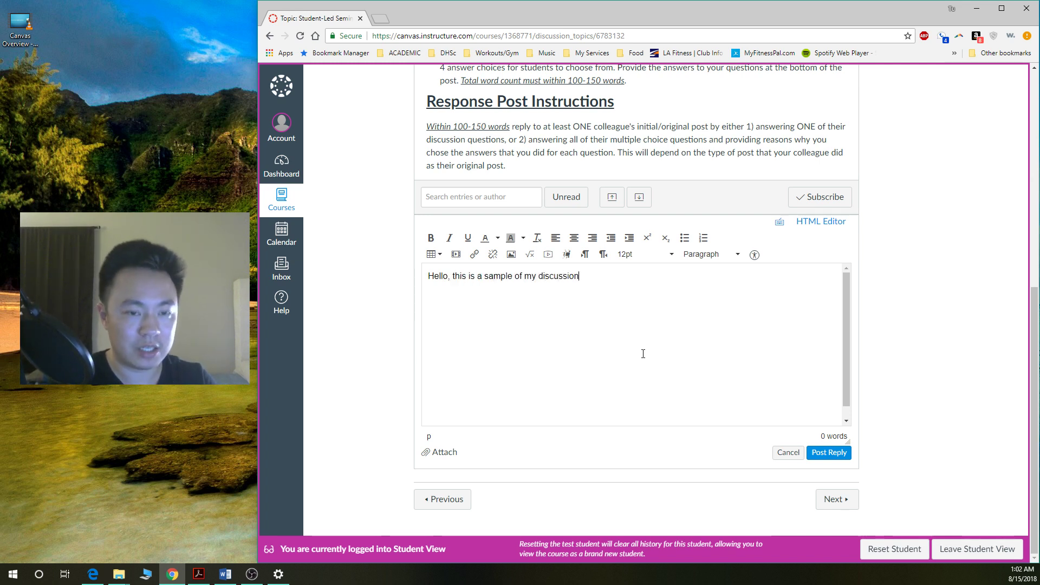
text( board post.)
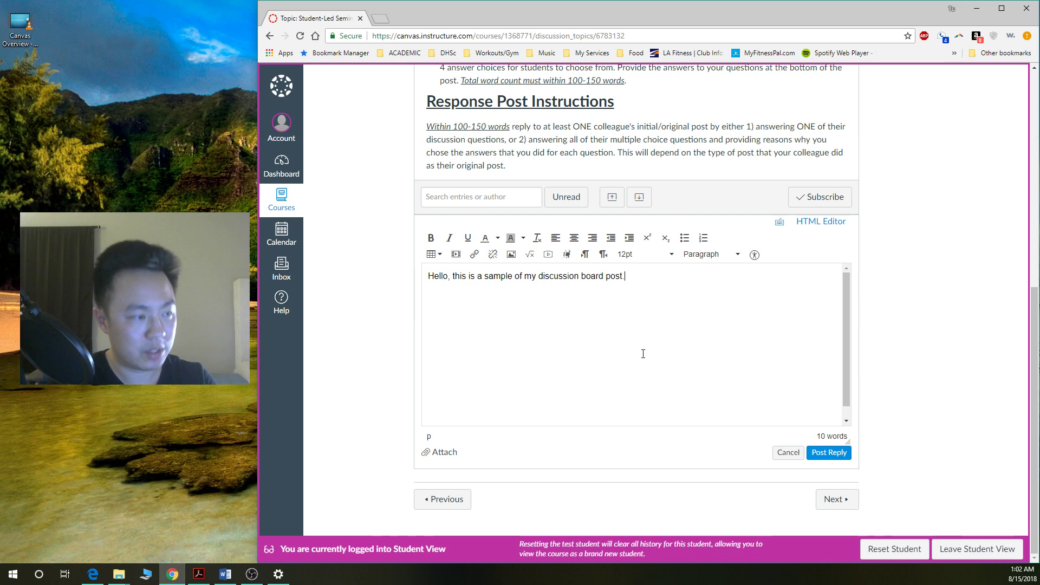
text( Thank)
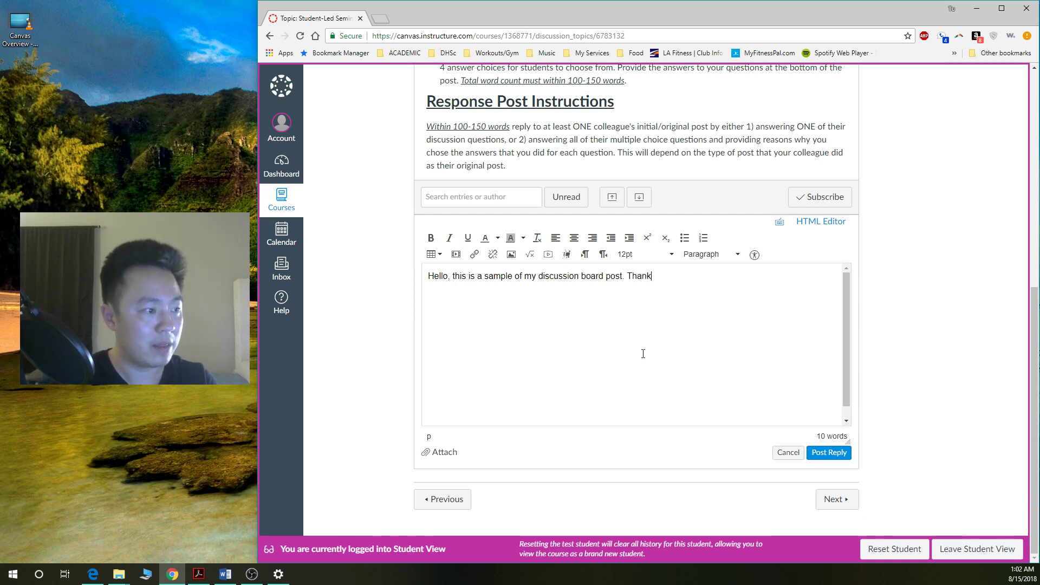
text( you for reading. BLAH)
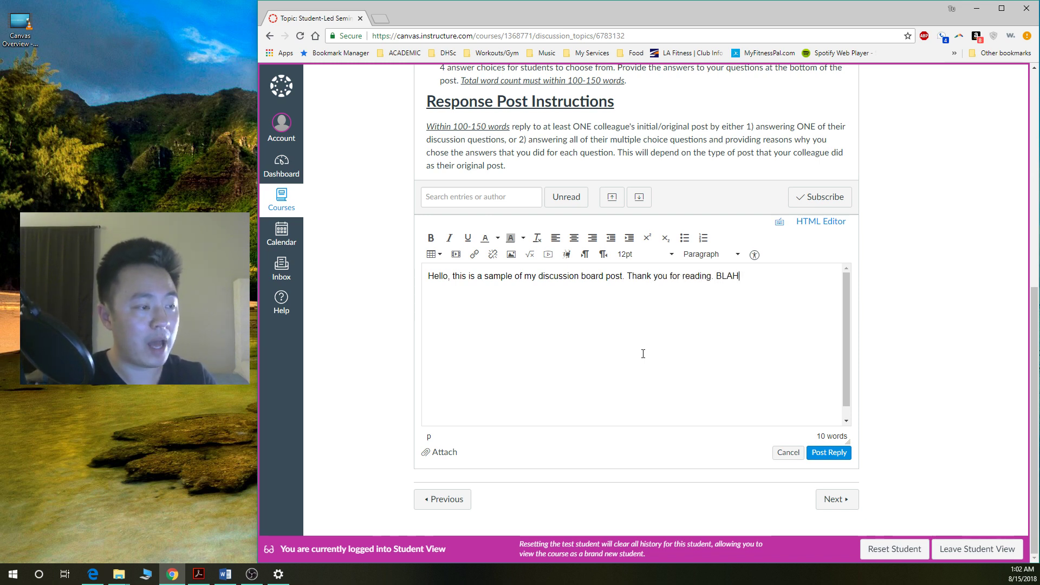
text( BLAH BLAH! YAH AYH Y)
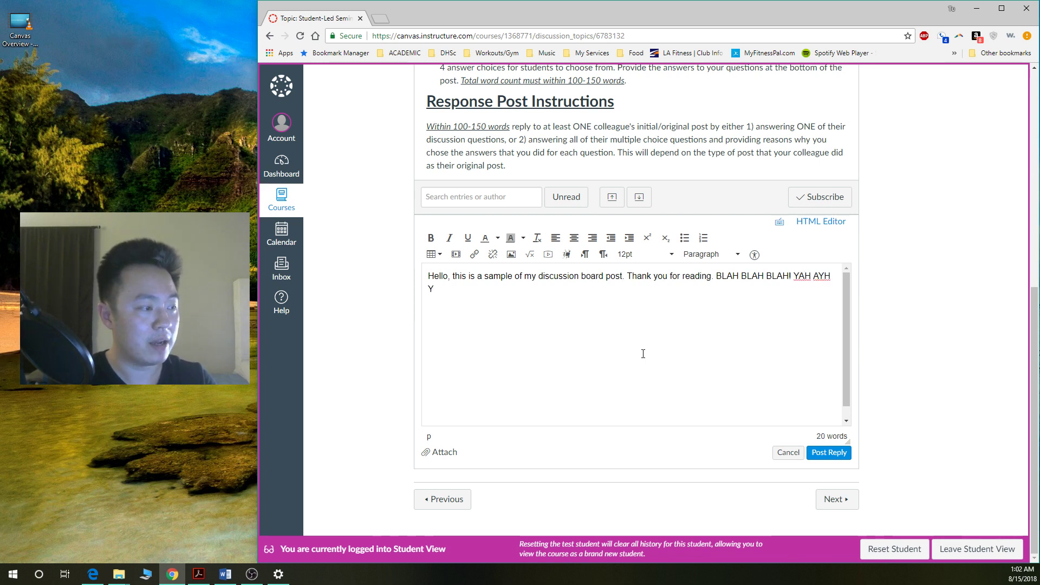
text(AH!)
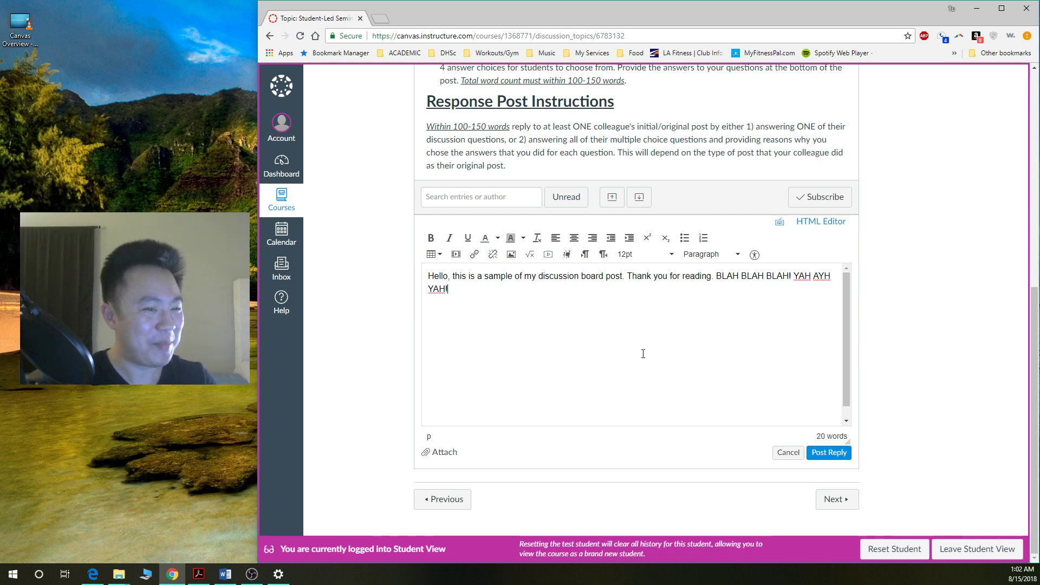
text(To be)
key(BackSpace)
key(BackSpace)
key(BackSpace)
key(BackSpace)
key(BackSpace)
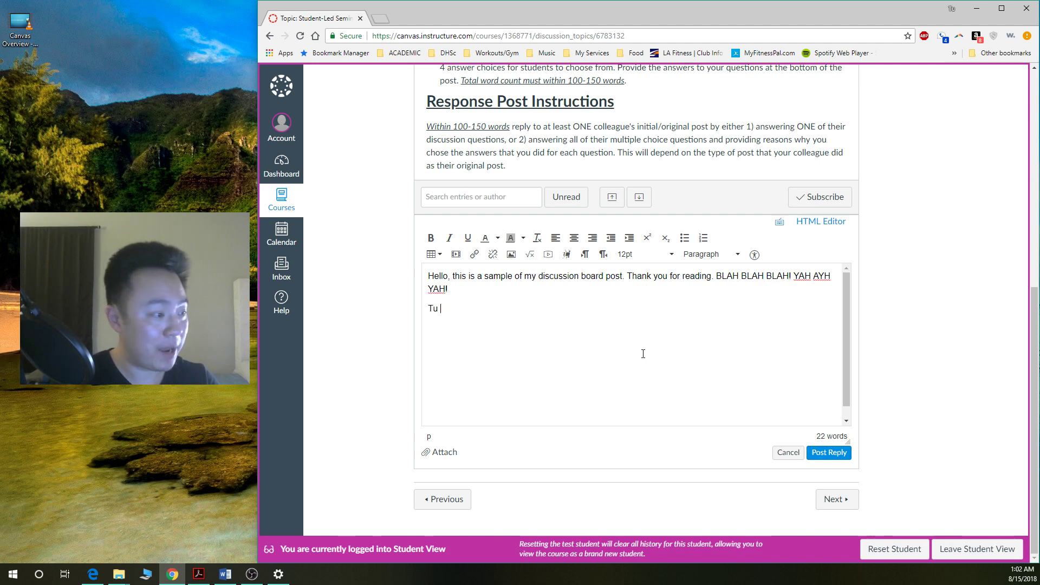
- Add a signature line and a 'WORD COUNT: 150 words' line to the draft
text(Professor Do )
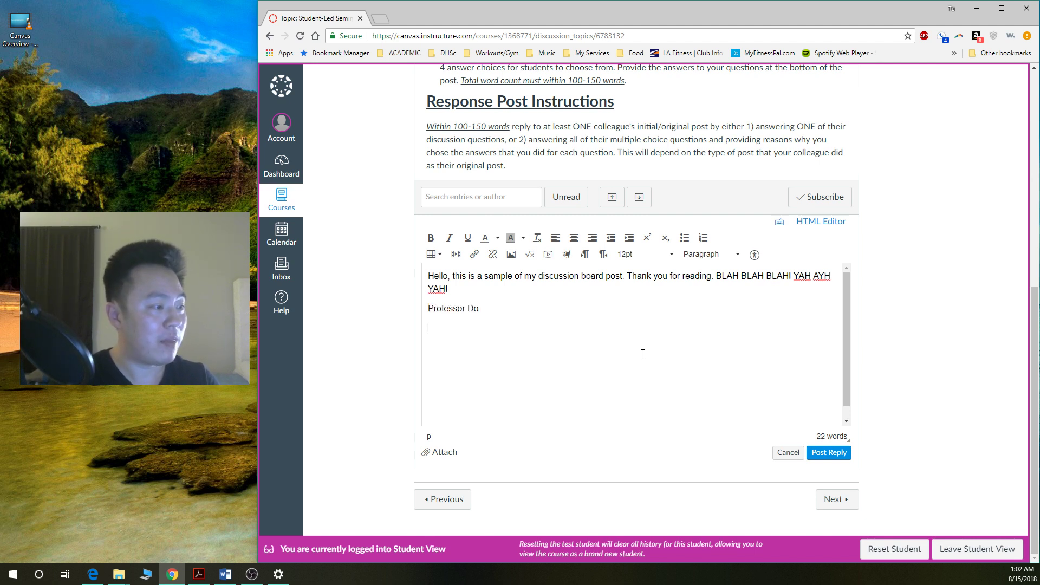
text(WORD CO)
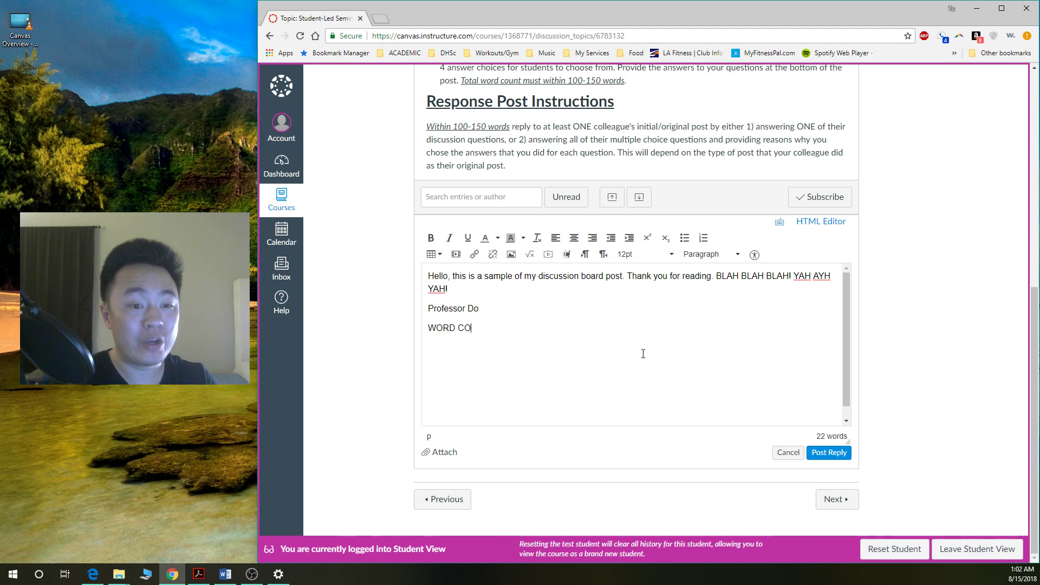
text(UNT:)
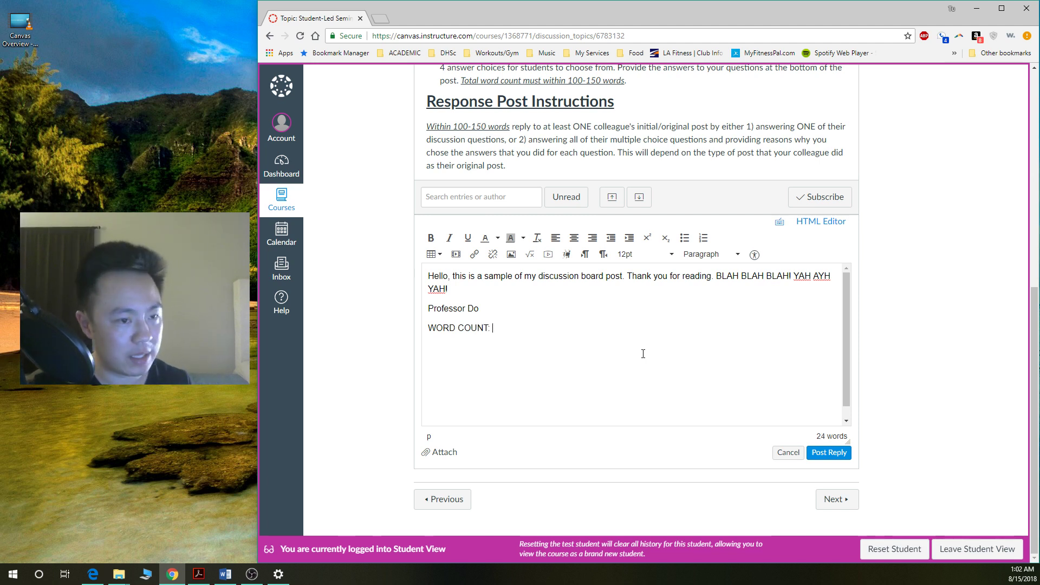
scroll(984, 319, up, 1)
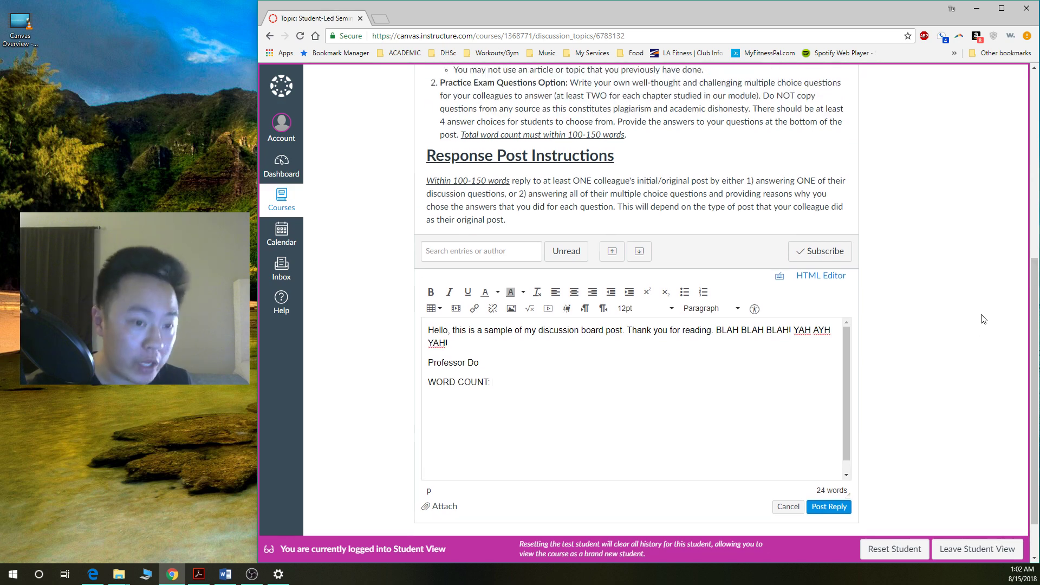
scroll(984, 319, up, 3)
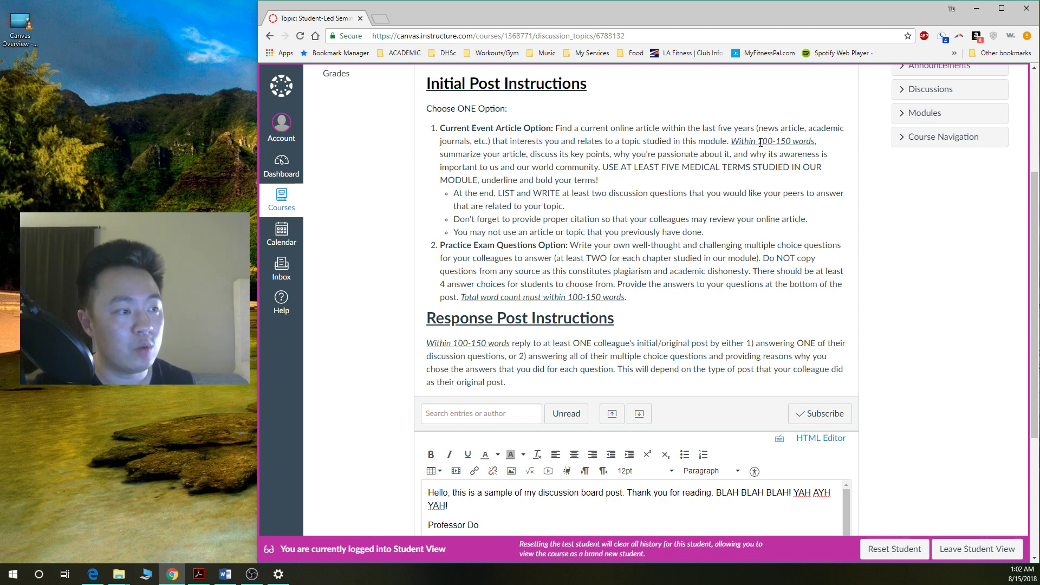
scroll(784, 245, down, 3)
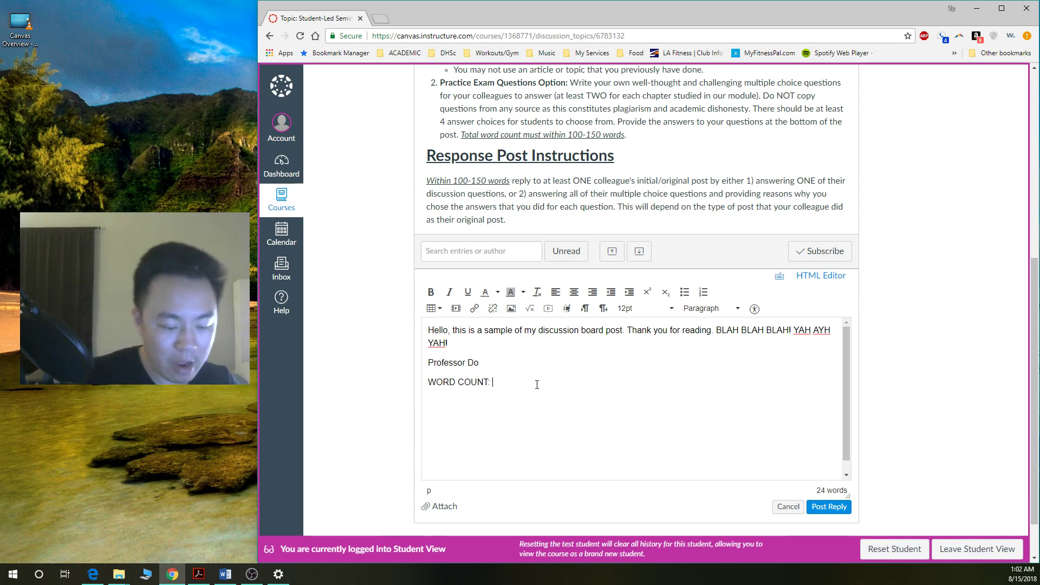
text(150 words)
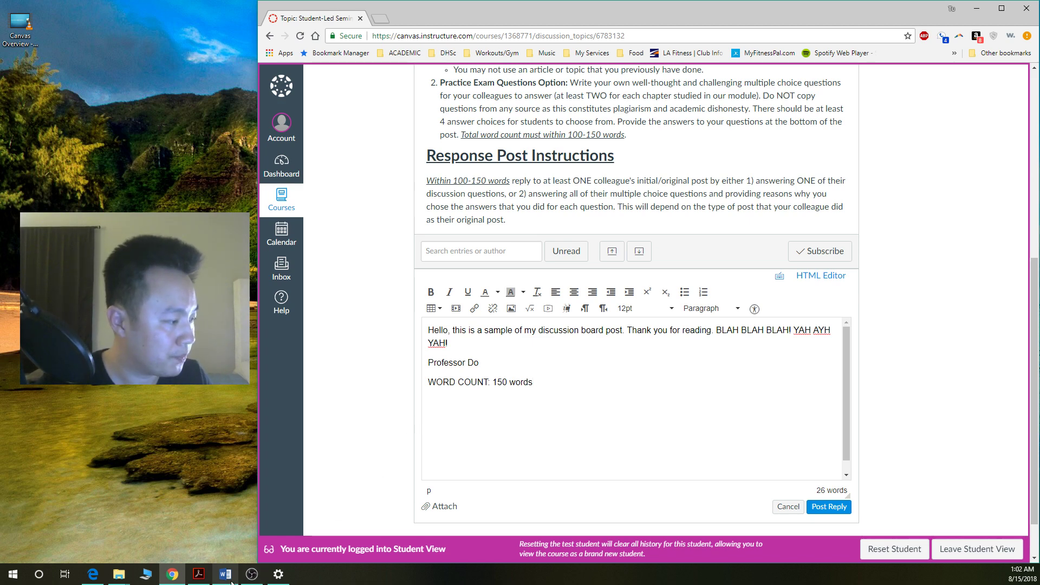
mouse_move(232, 583)
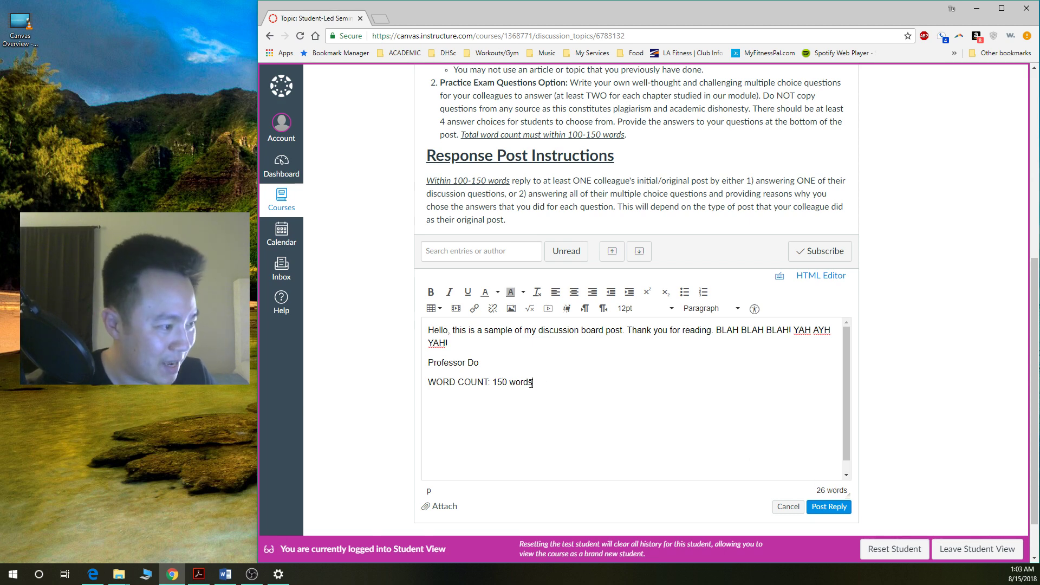
drag(494, 382, 562, 406)
click(553, 383)
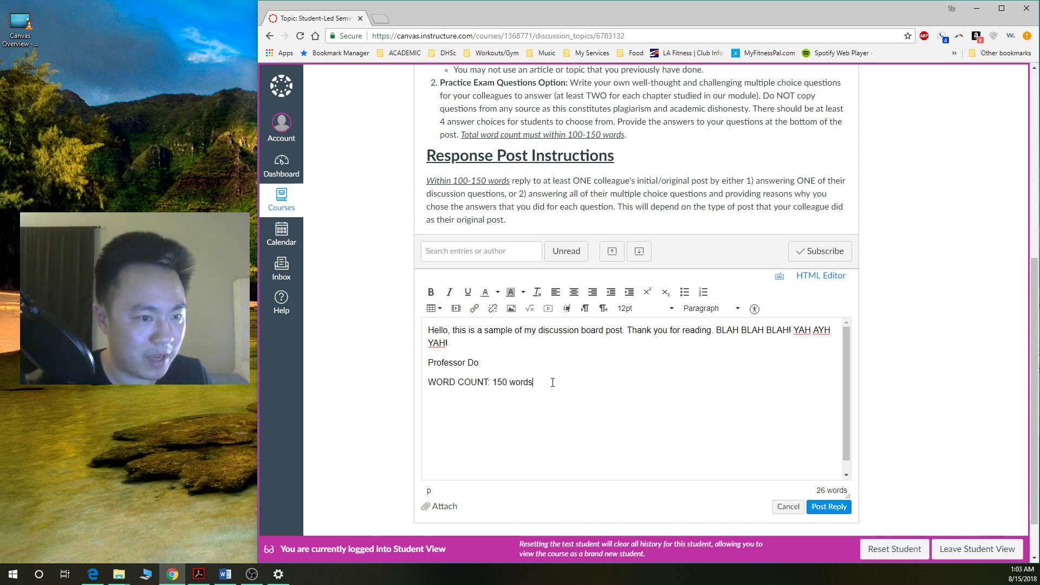
- Post the sample reply to the Student-Led Seminar Discussion 1 thread
click(829, 507)
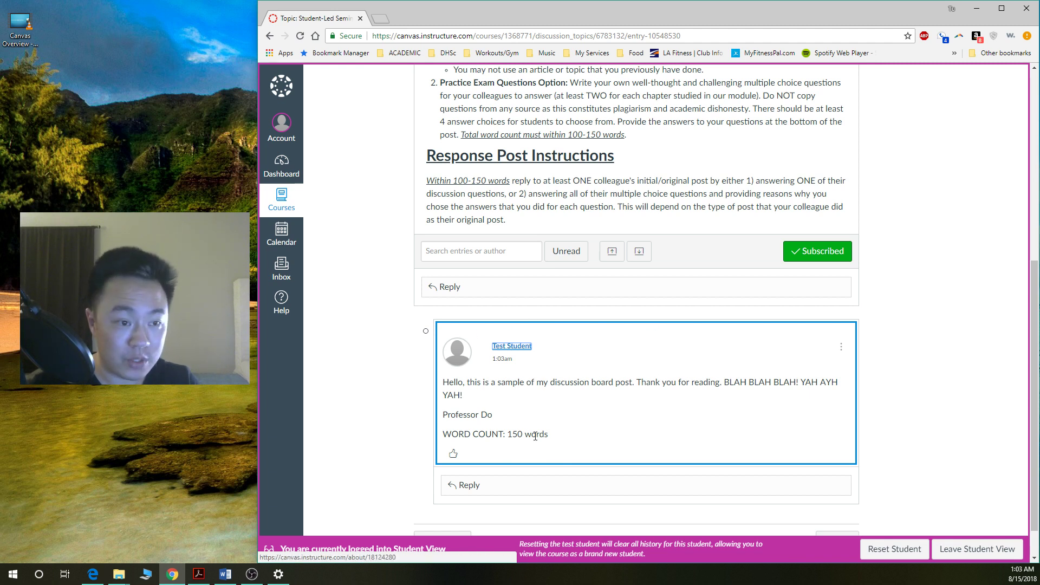
click(410, 427)
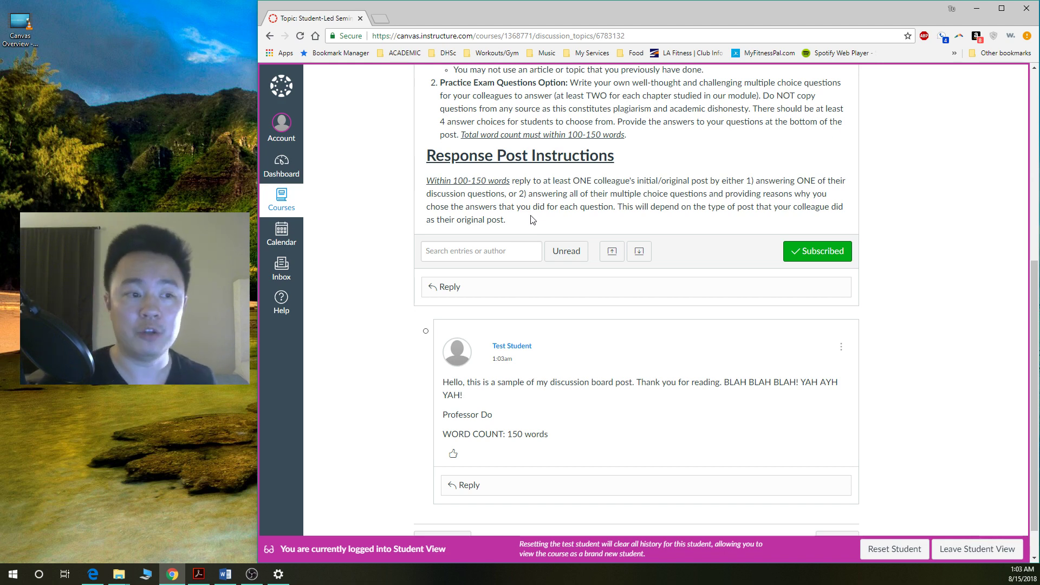
scroll(530, 219, up, 4)
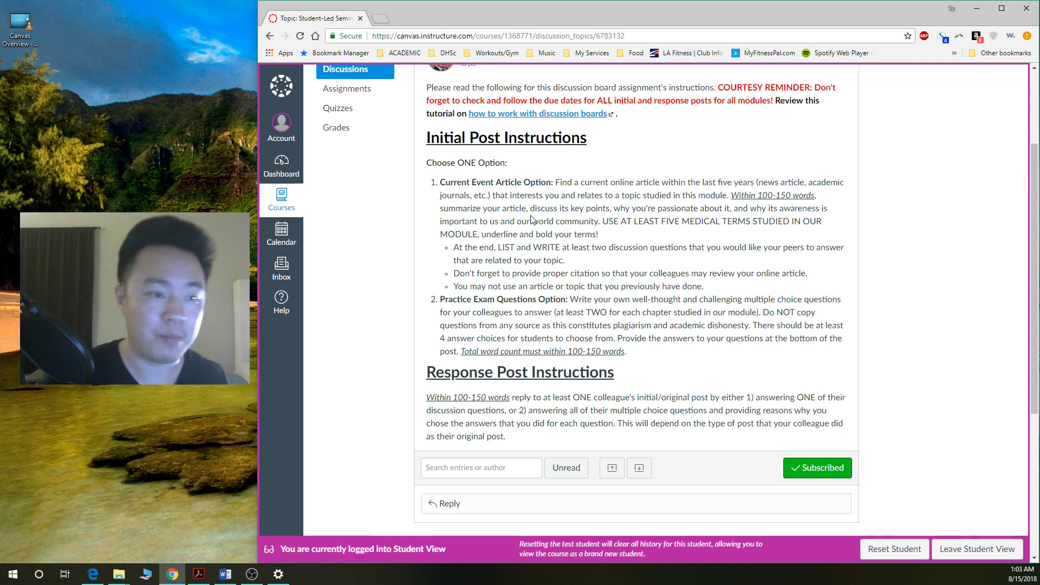
scroll(433, 260, up, 3)
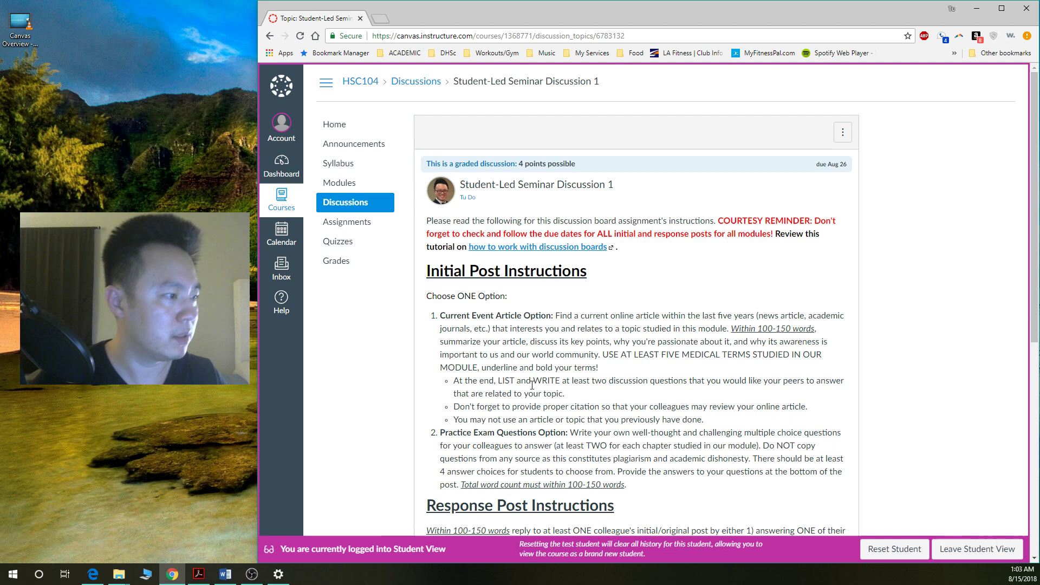
scroll(532, 385, down, 6)
scroll(532, 387, up, 2)
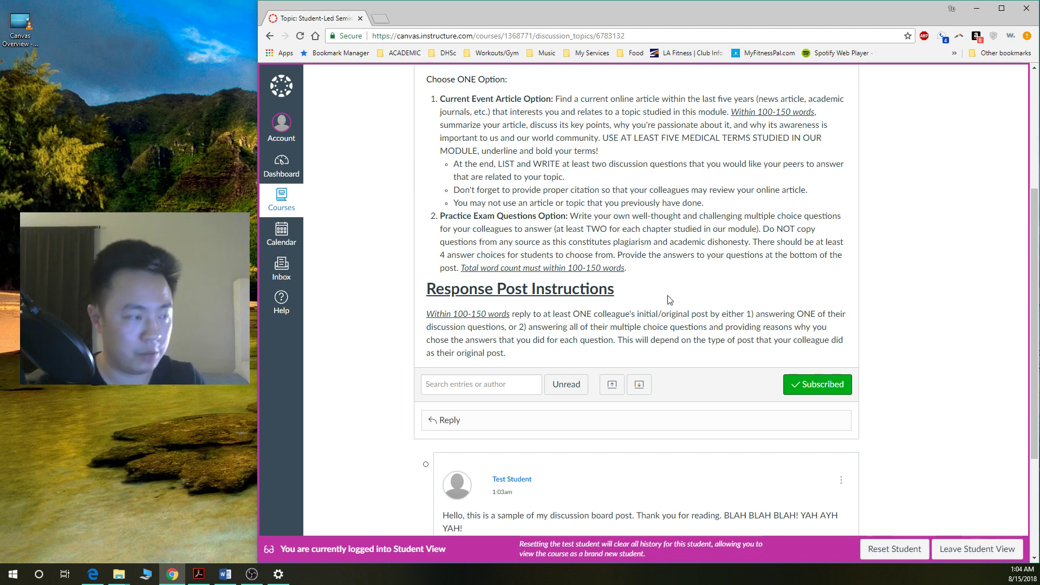
scroll(670, 299, up, 2)
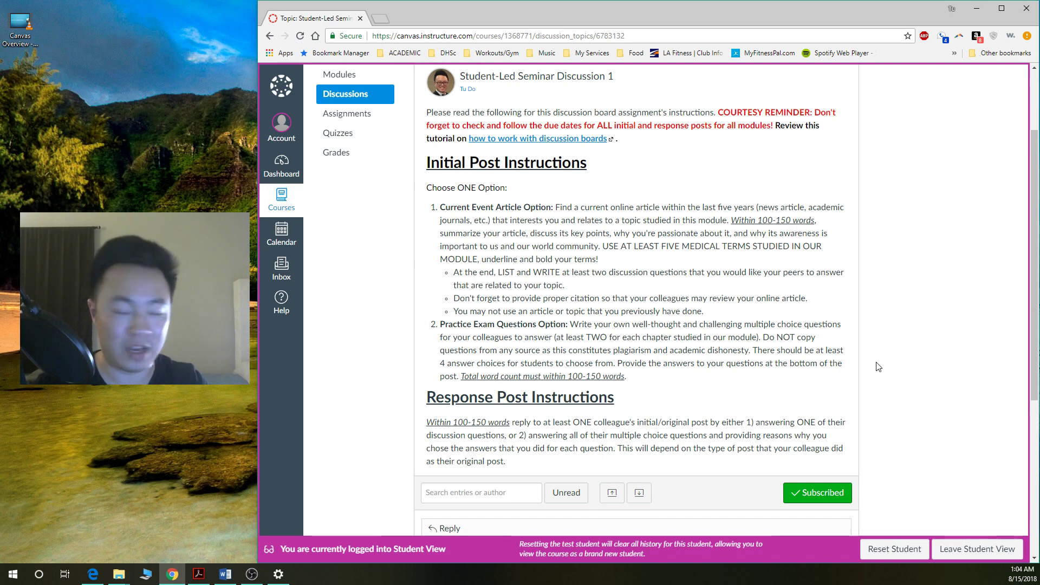
scroll(878, 367, down, 5)
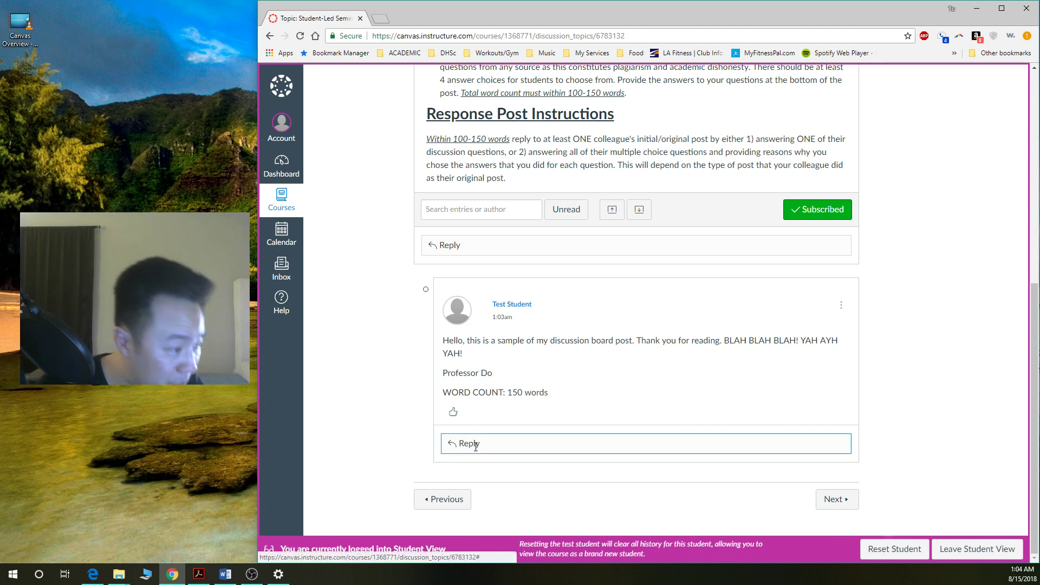
- Like the sample post and start a reply that greets the author, thanks them and signs off
click(454, 413)
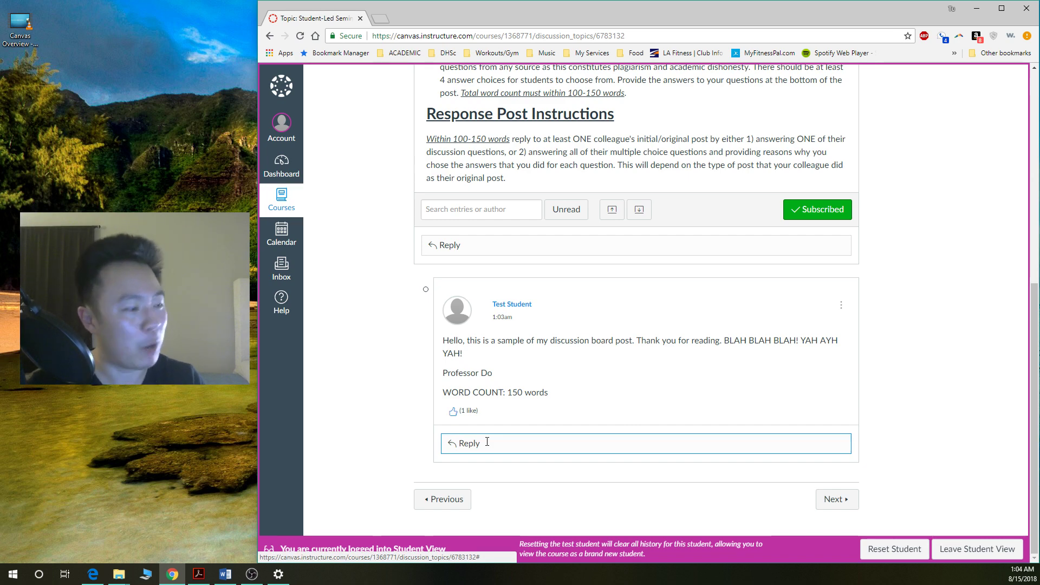
click(488, 443)
scroll(600, 326, down, 3)
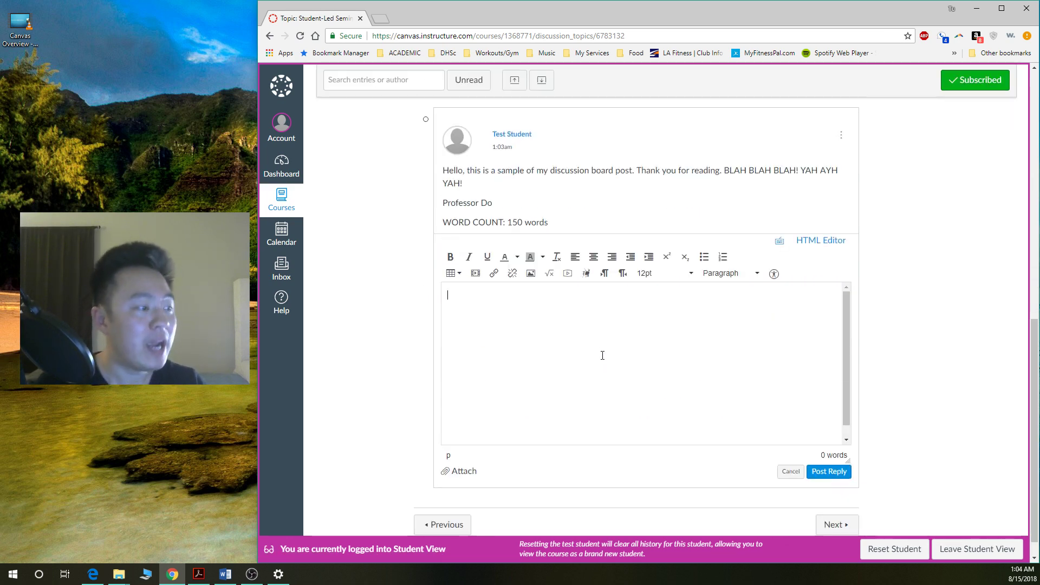
text(Hello )
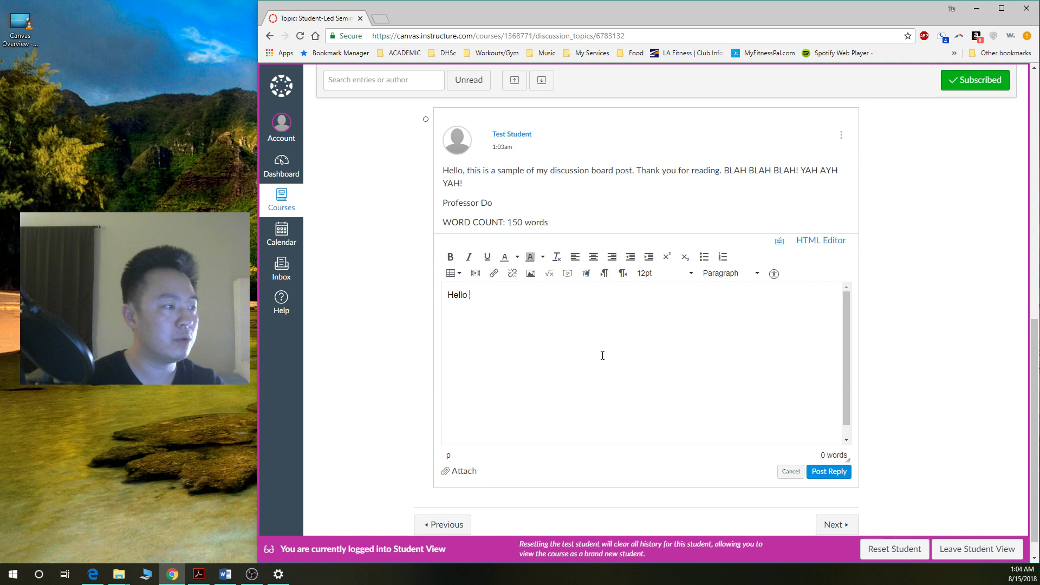
text(Test Student! This i)
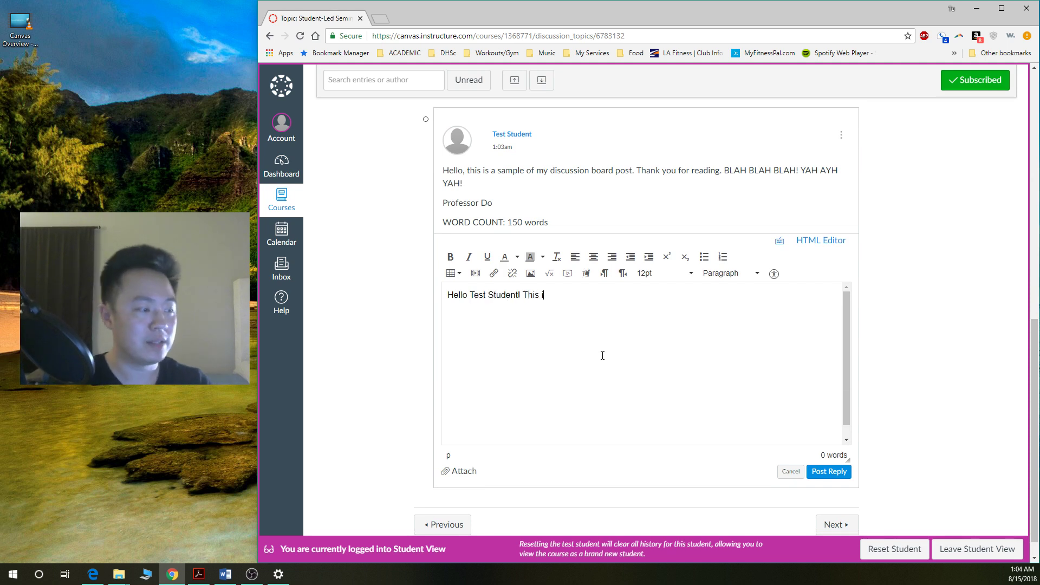
text(s a reply to your po)
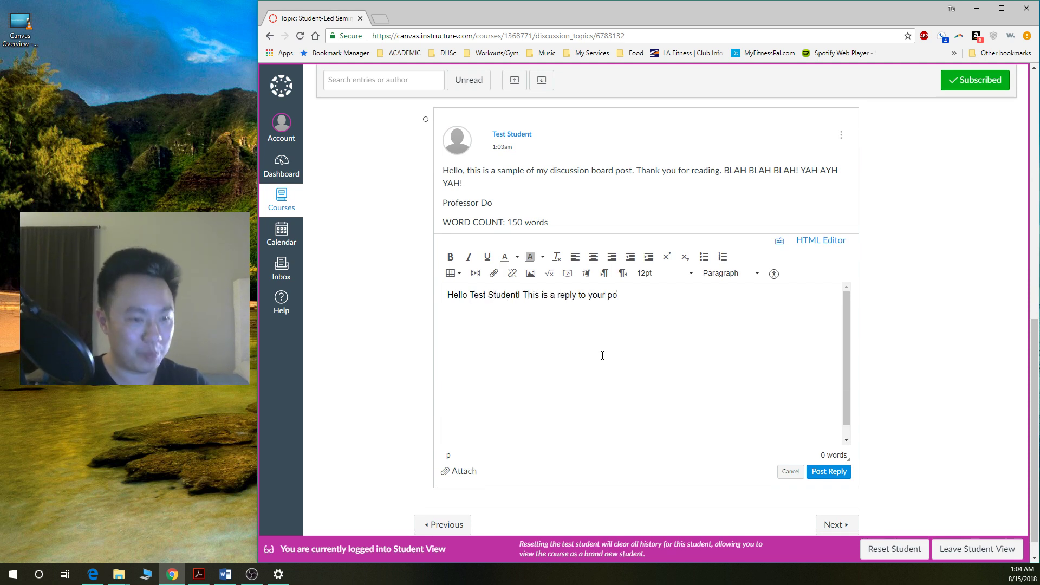
text(st. NAH NAH)
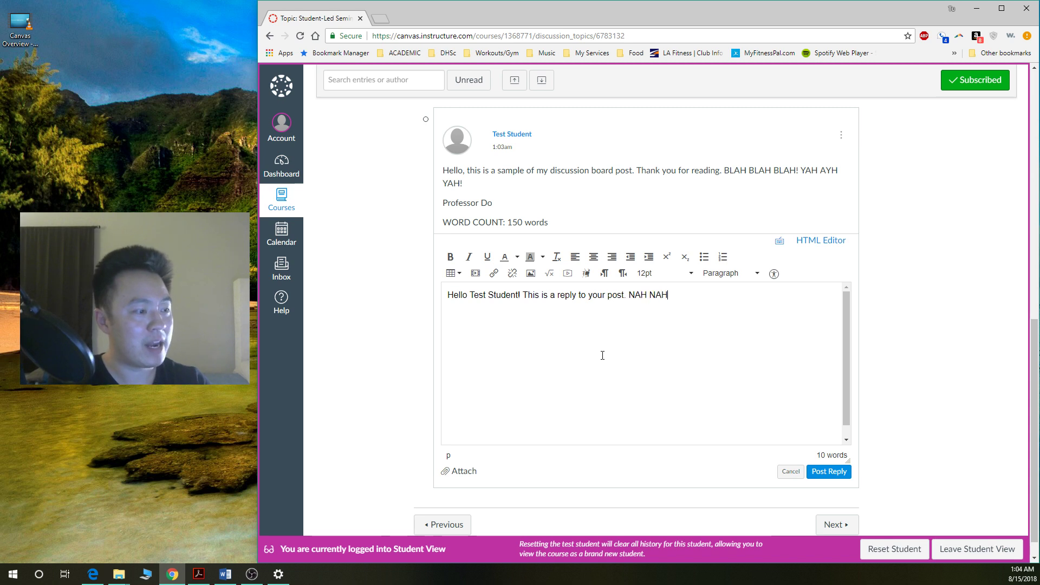
text( NAH YA YA H)
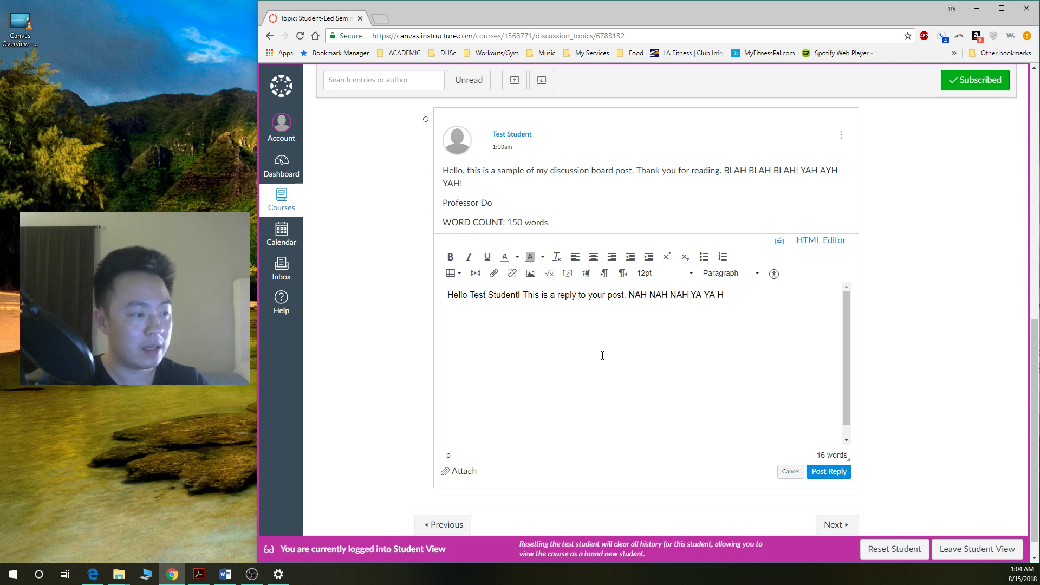
text(AHAYA)
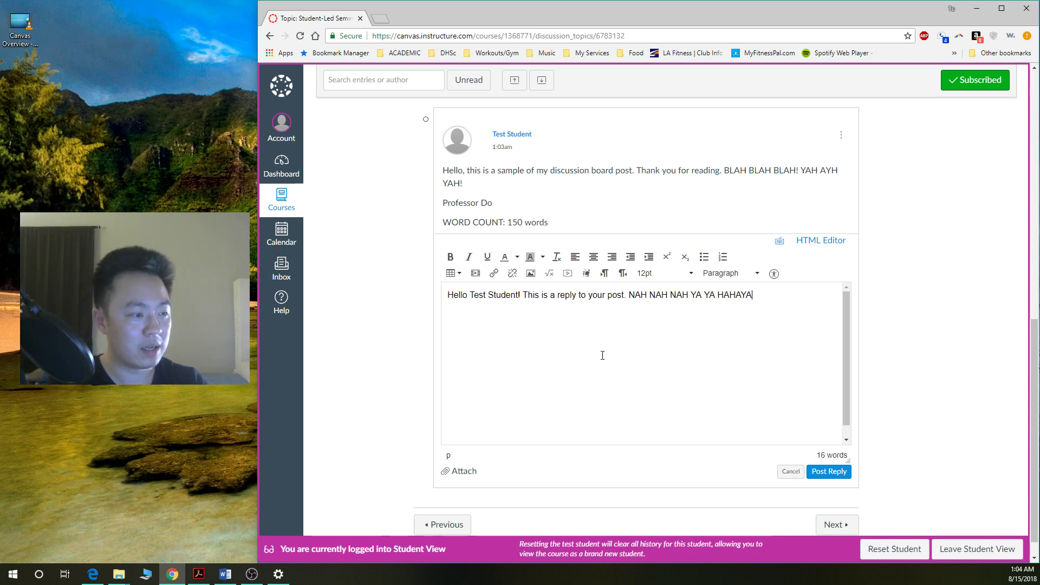
text( YES! )
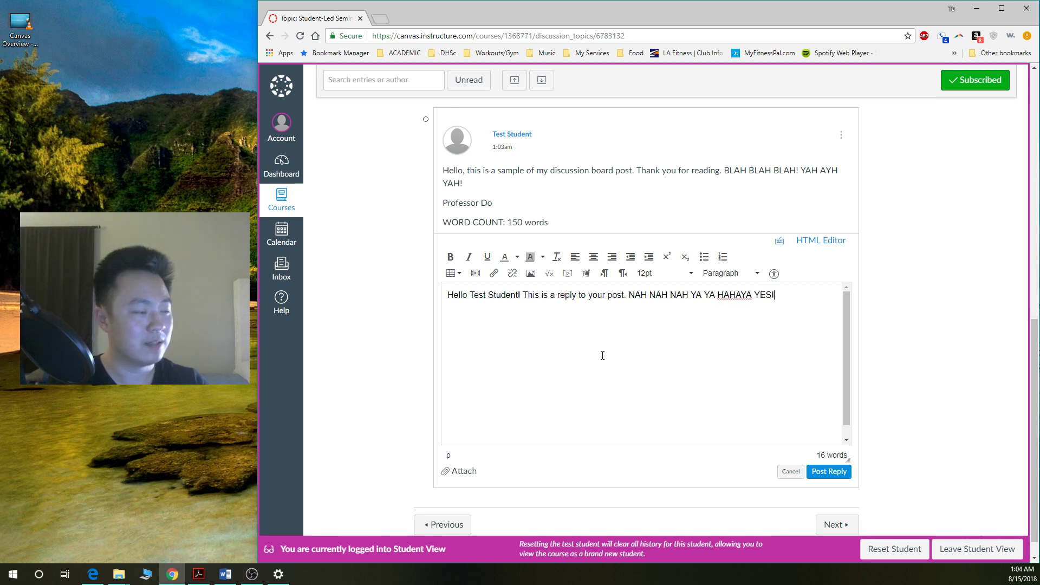
text(Thank you for your pos)
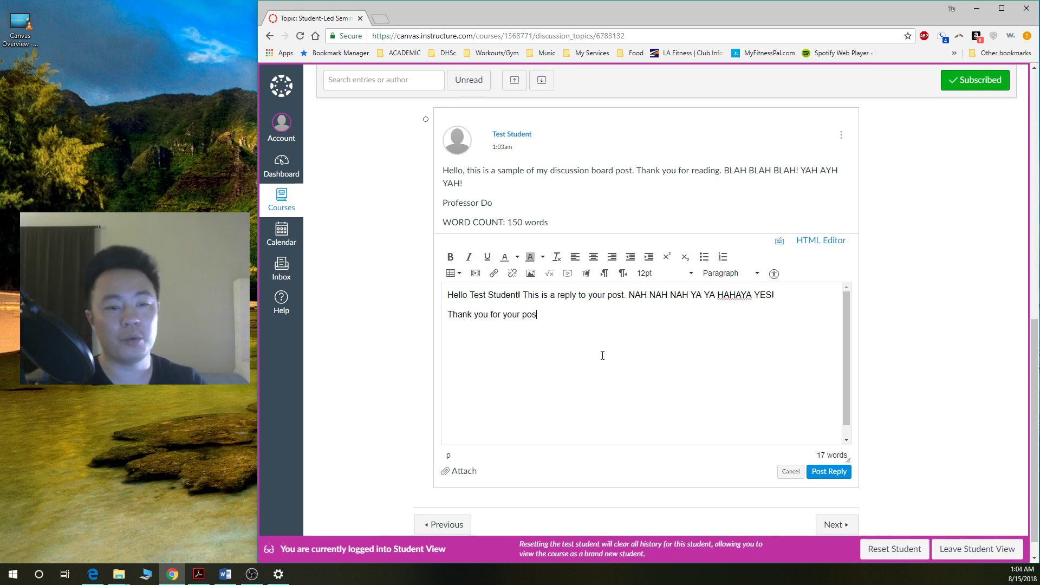
text(t! It was most inspir)
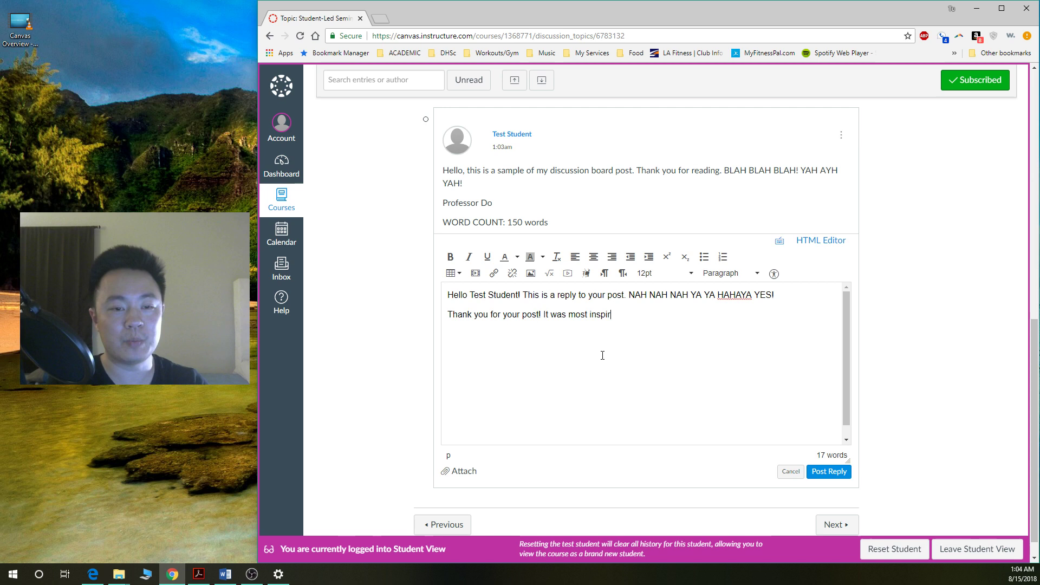
text(ing! Sincerely, Professor Do)
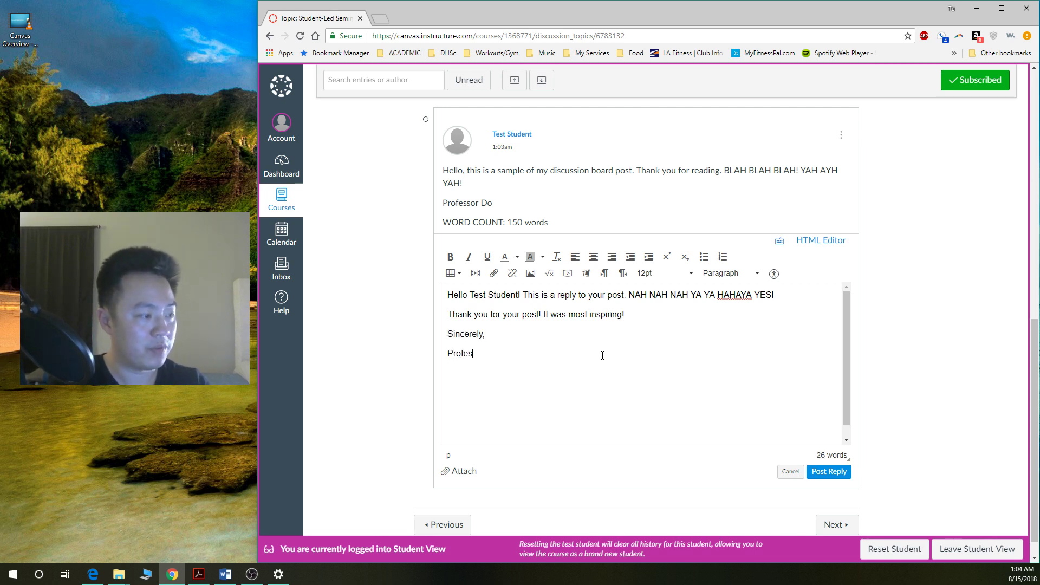
- Add a 'WORD COUNT:' line on a new line below the reply text
key(Return)
text(WROD)
key(BackSpace)
key(BackSpace)
key(BackSpace)
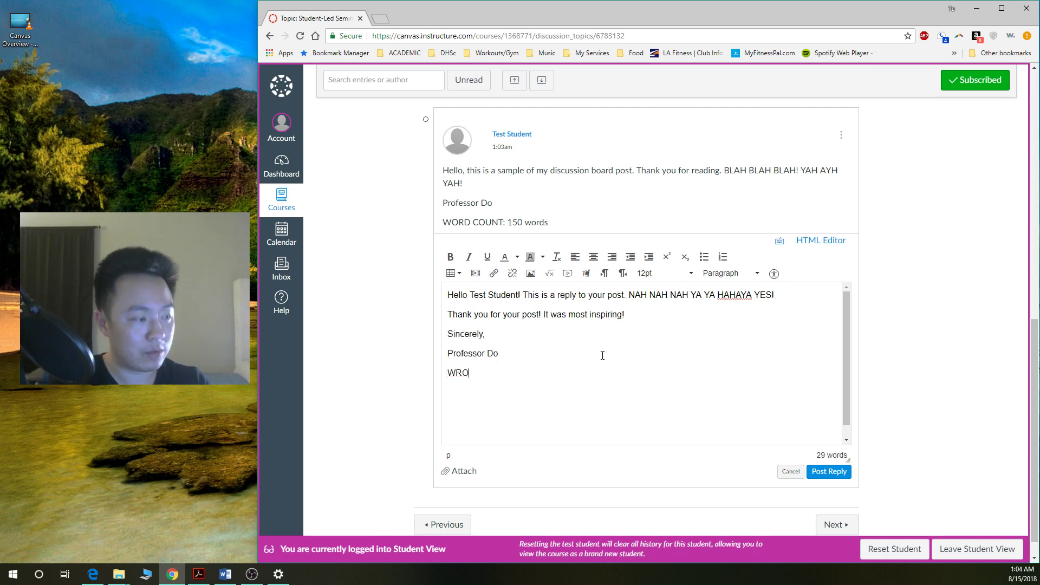
text(ORD COUNT:)
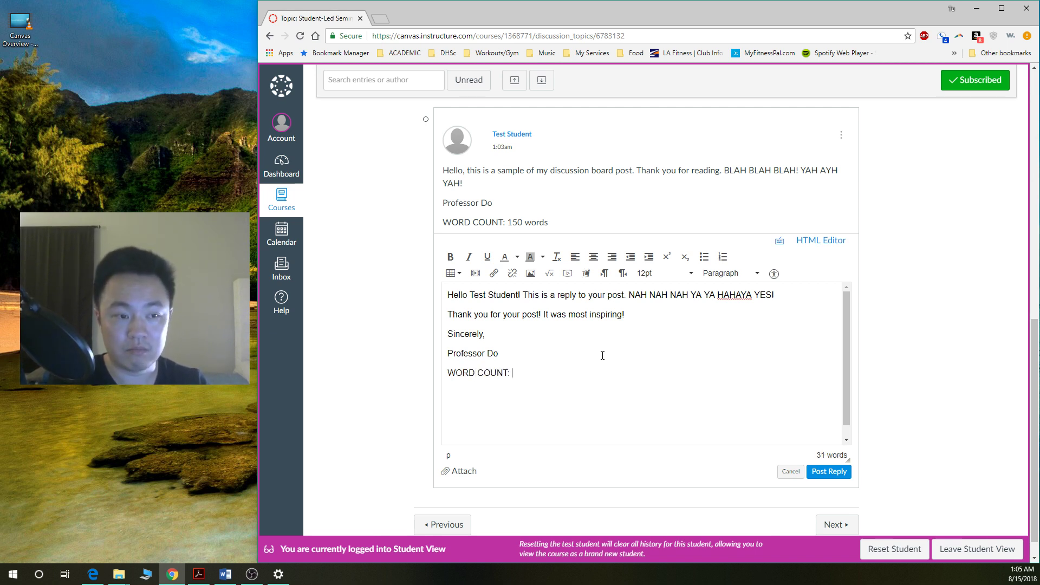
- Post the reply and check that it appears nested under the sample post
click(824, 473)
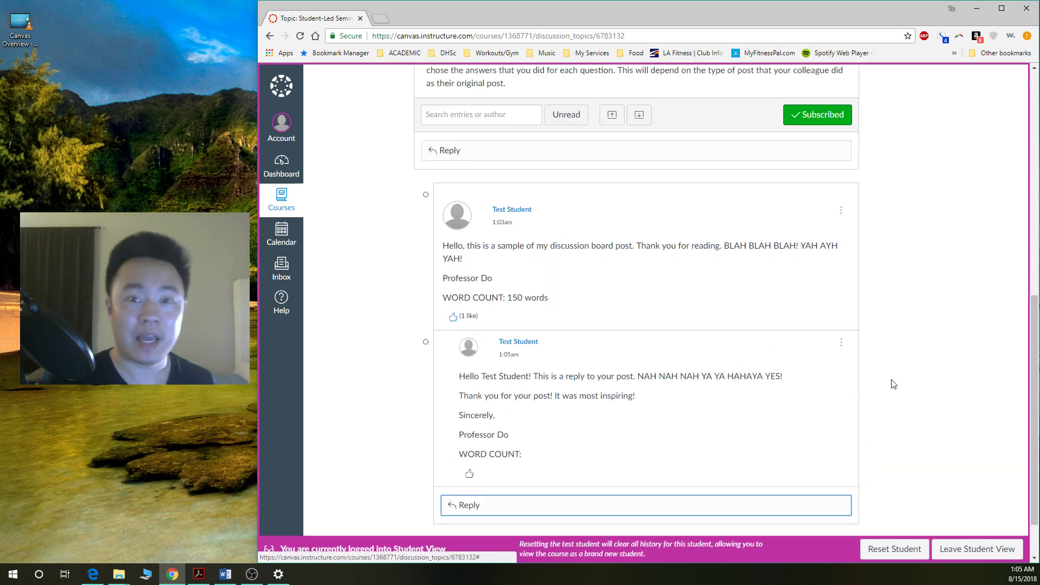
scroll(894, 384, up, 2)
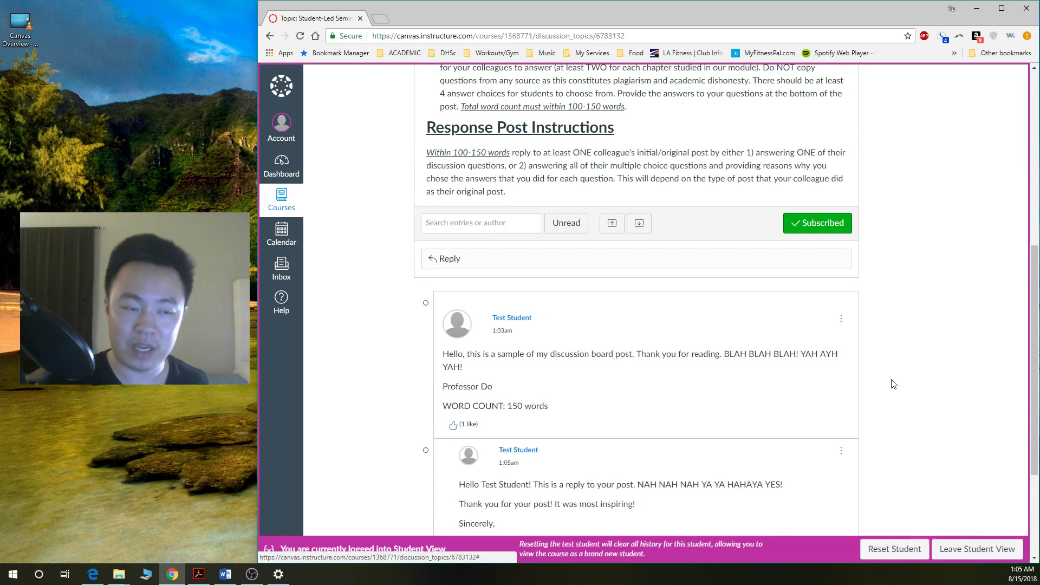
scroll(894, 384, up, 3)
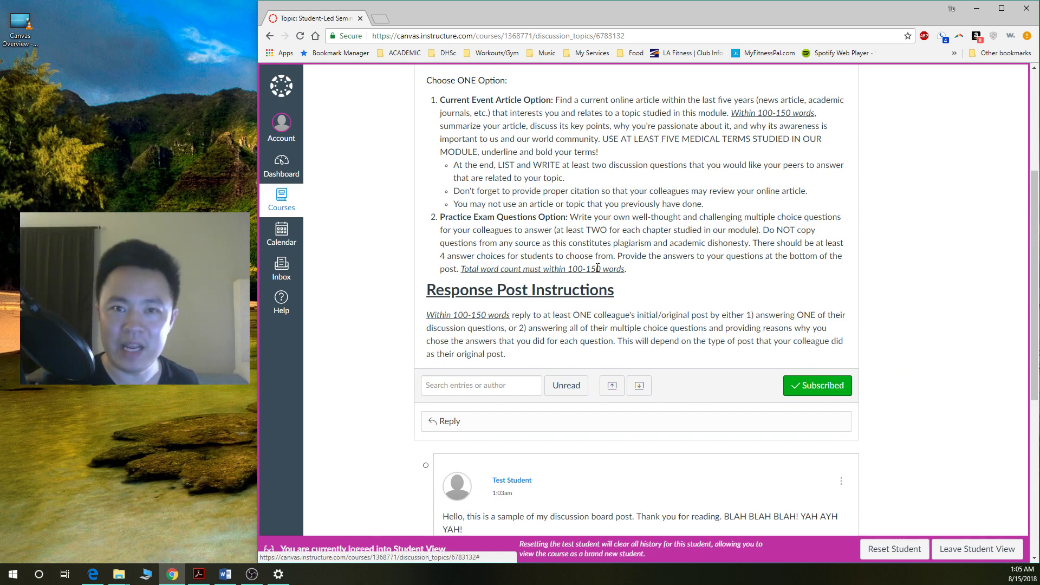
scroll(598, 269, down, 4)
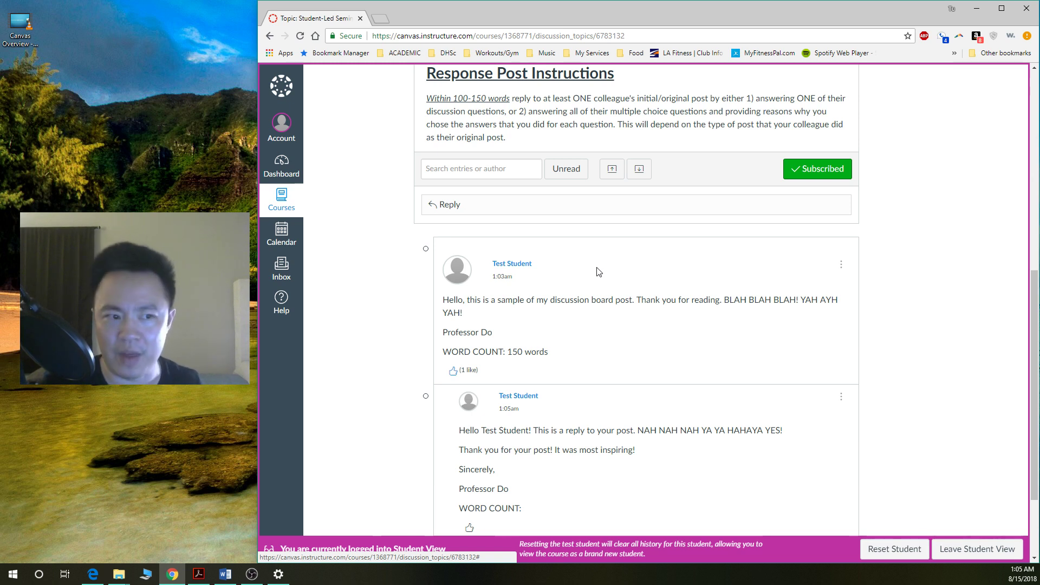
scroll(599, 272, down, 2)
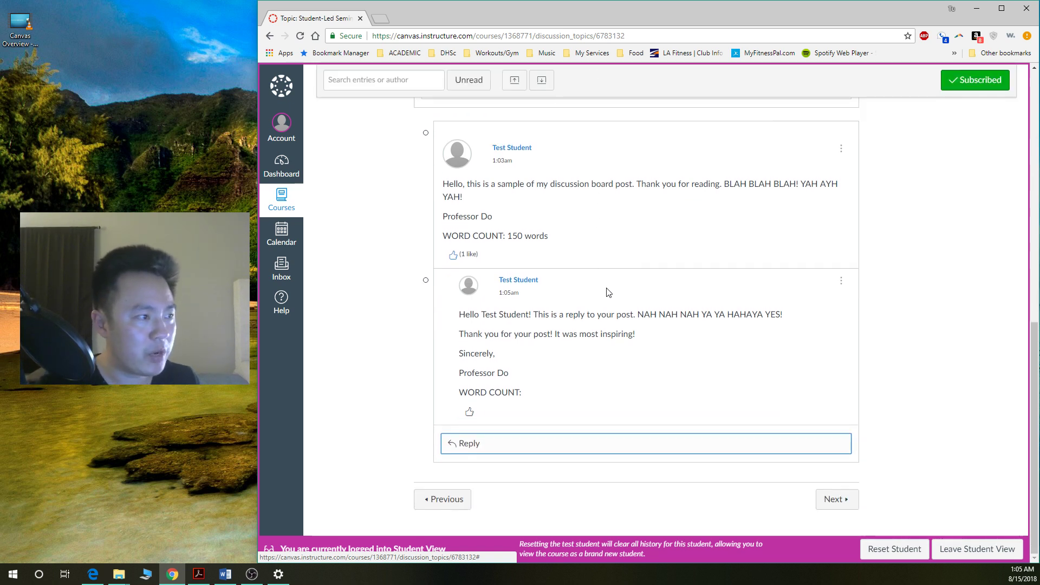
scroll(608, 293, up, 1)
scroll(608, 292, up, 3)
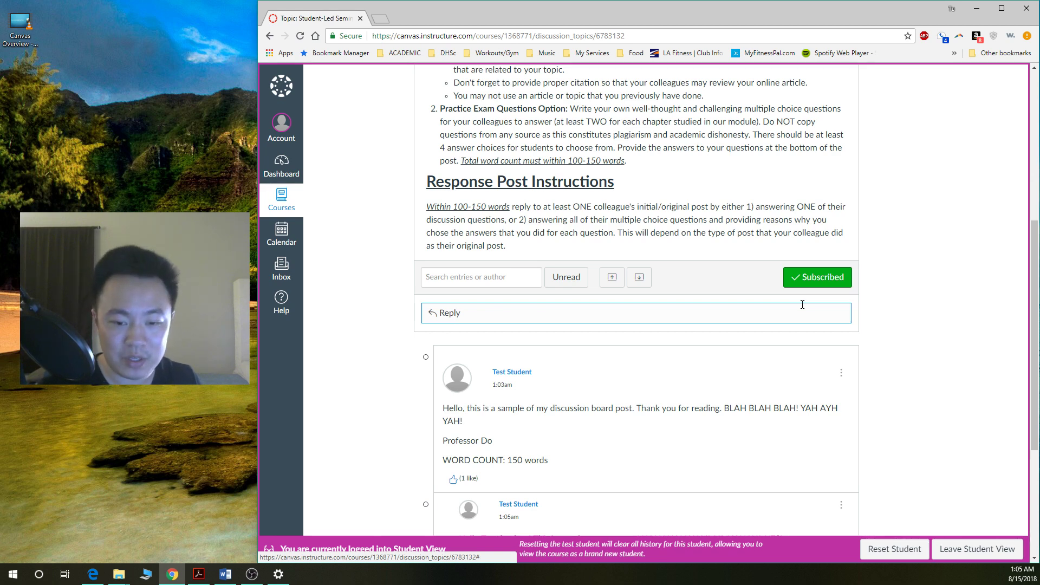
scroll(802, 325, up, 6)
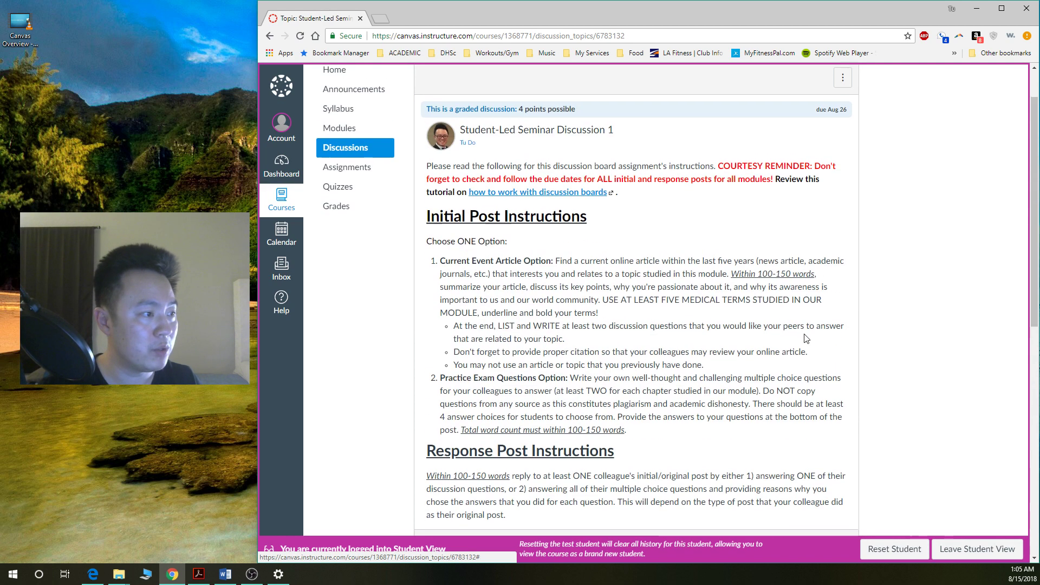